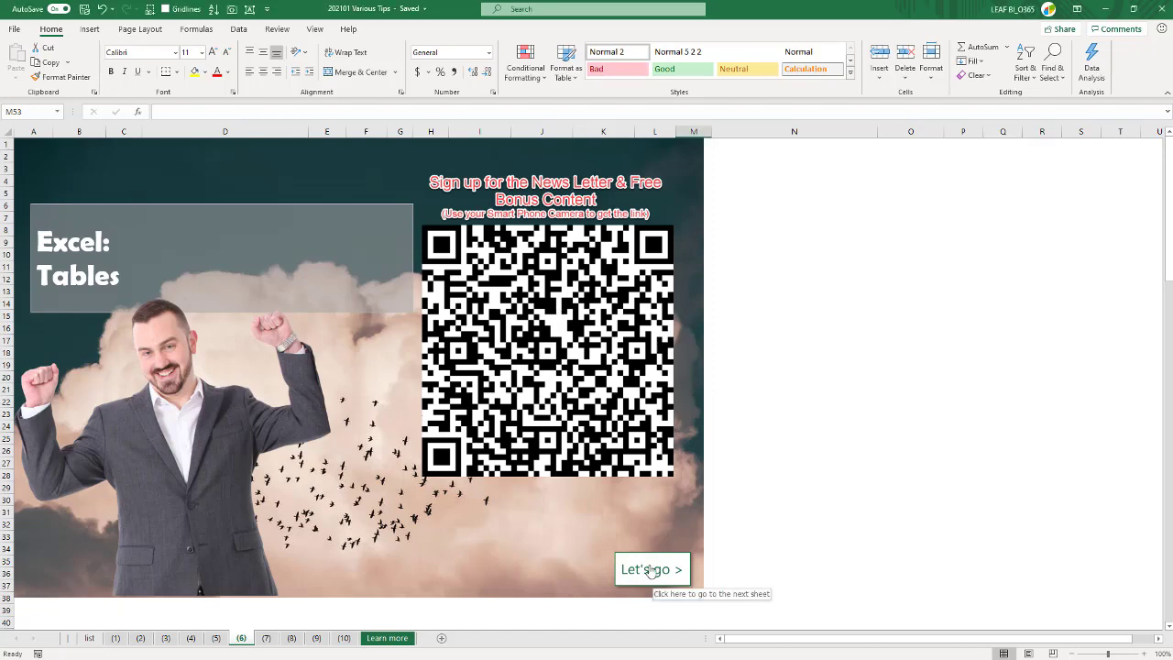
- Go to the sheet's Excel Tables section and look over the week 1 data and the separate week 2 rows
click(651, 569)
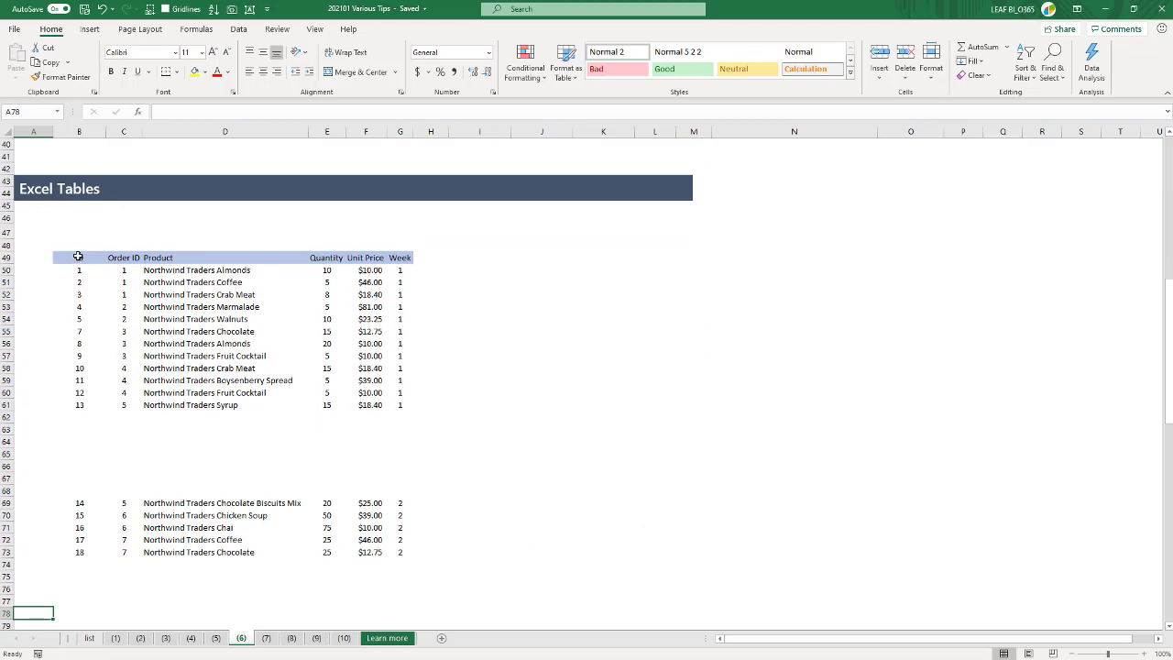
drag(78, 256, 394, 410)
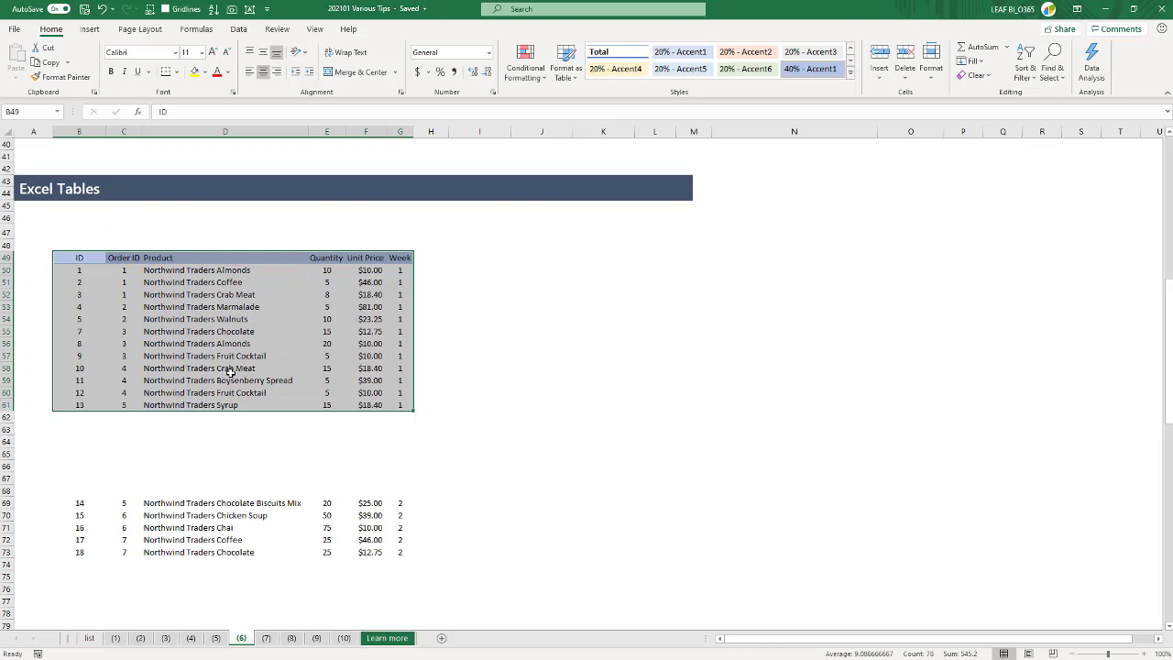
drag(78, 504, 408, 553)
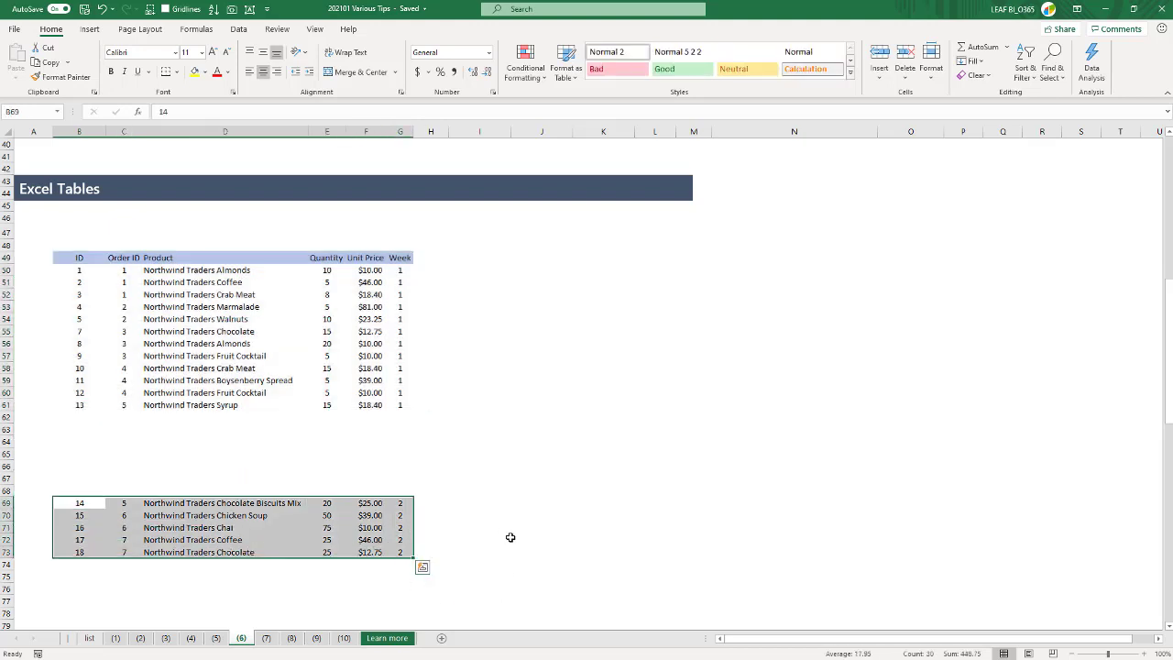
click(499, 449)
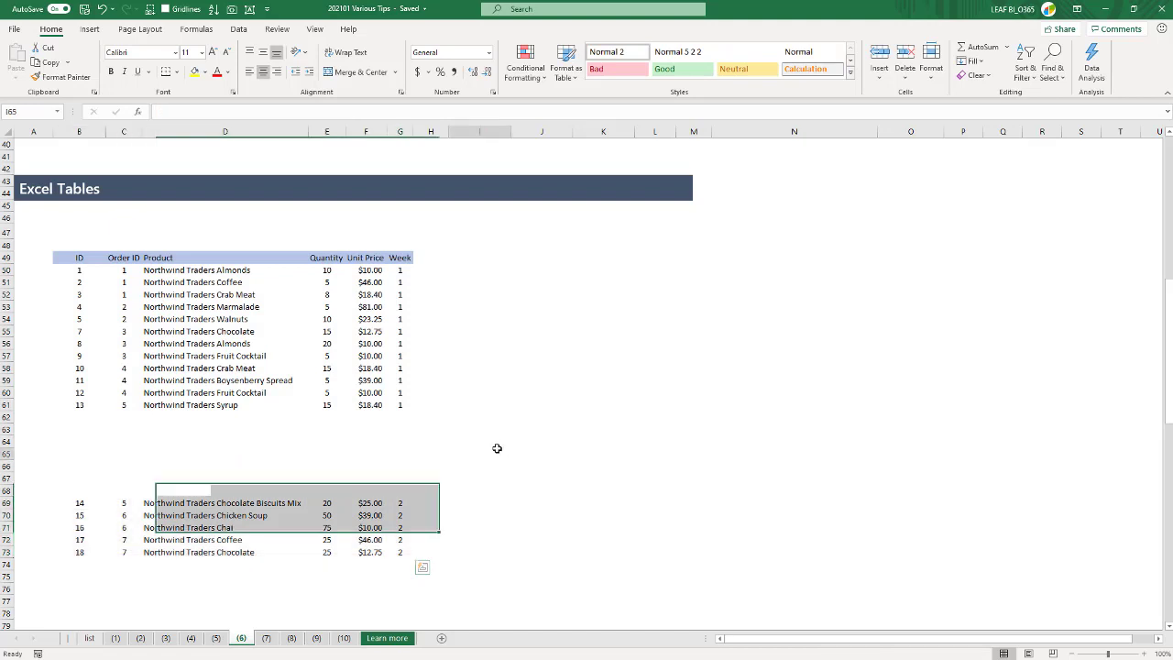
- Create a PivotTable from the week 1 range B49:G61 on the existing worksheet at cell N51
click(72, 257)
drag(72, 258, 406, 404)
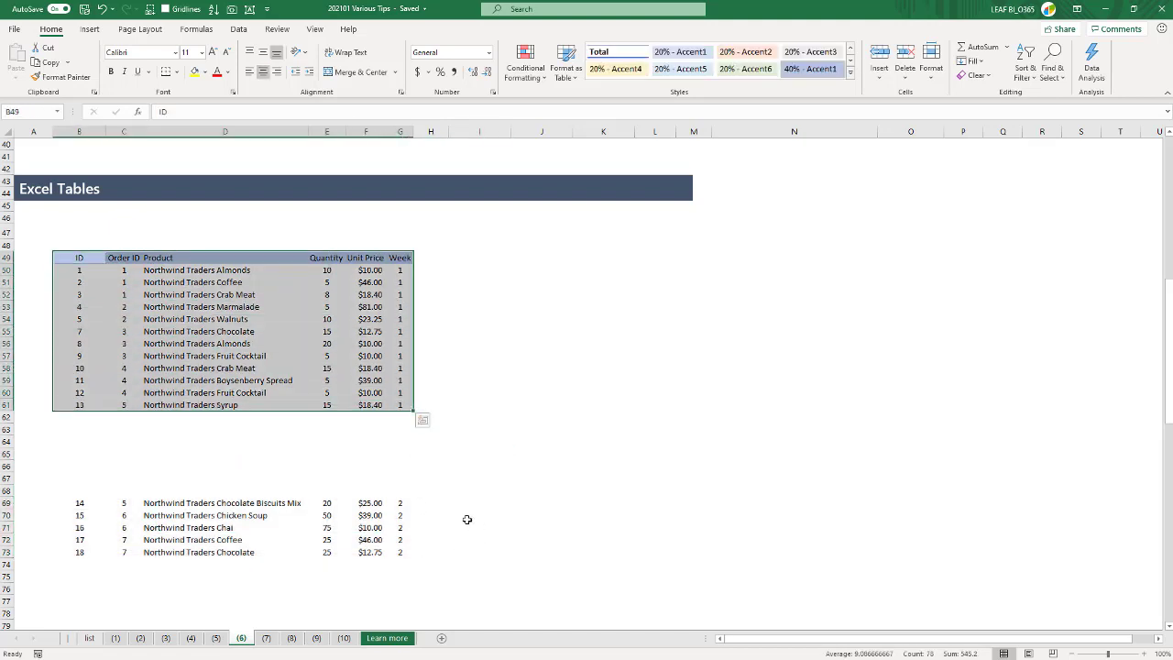
click(89, 28)
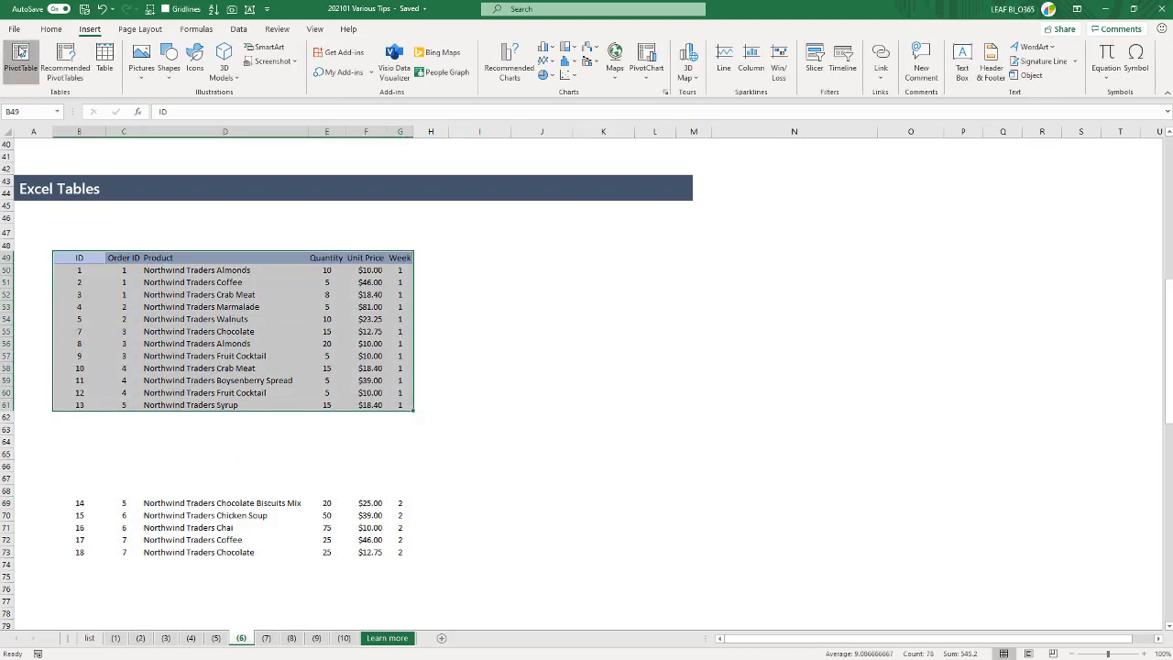
click(21, 60)
click(471, 318)
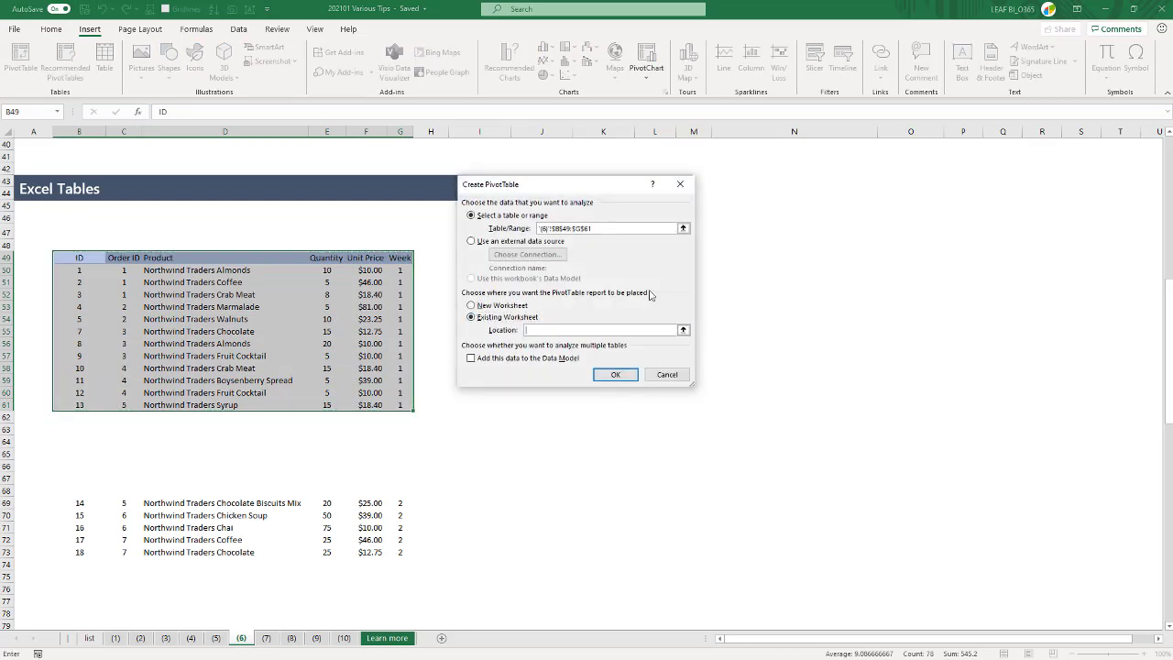
click(719, 282)
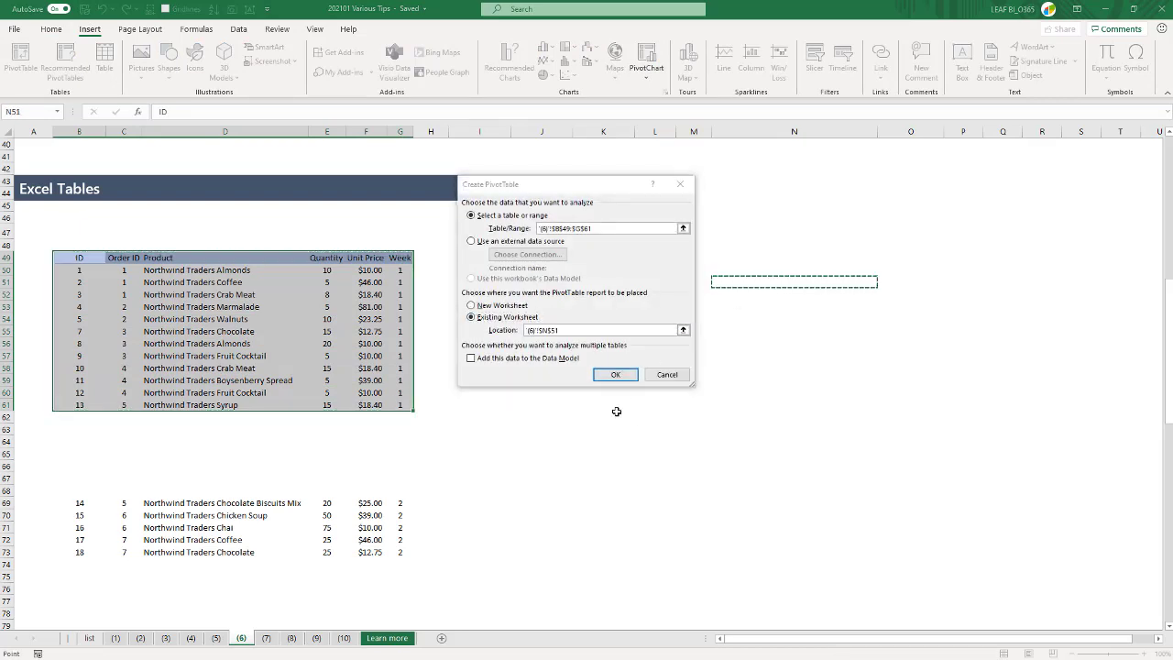
click(615, 375)
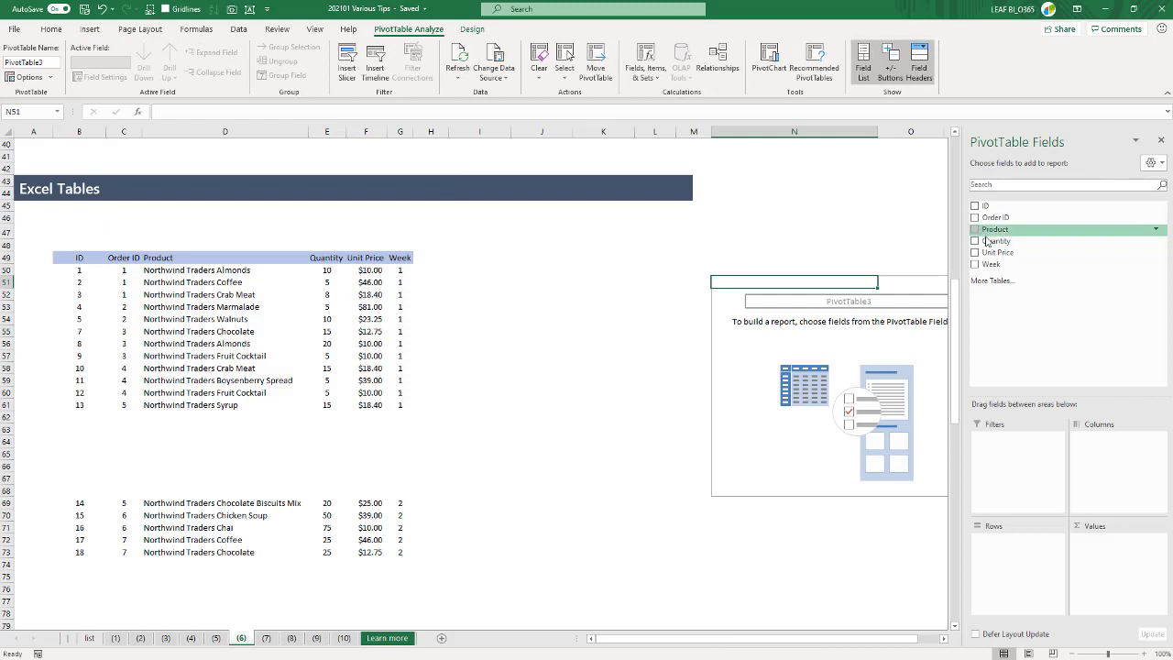
- Lay out the PivotTable with Product as rows, Week as columns and the sum of Quantity as values
drag(995, 229, 1008, 541)
drag(993, 264, 1113, 445)
drag(995, 240, 1104, 541)
click(798, 514)
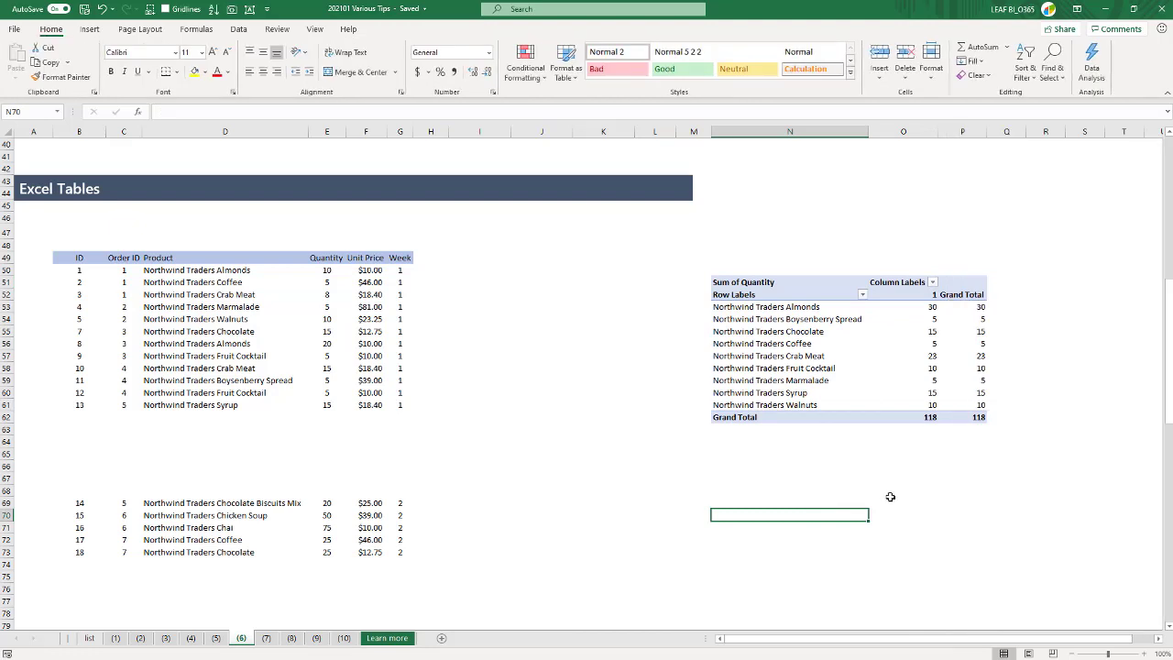
- Copy the week 2 rows B69:G73 directly beneath the week 1 data, starting at B62
drag(85, 502, 404, 552)
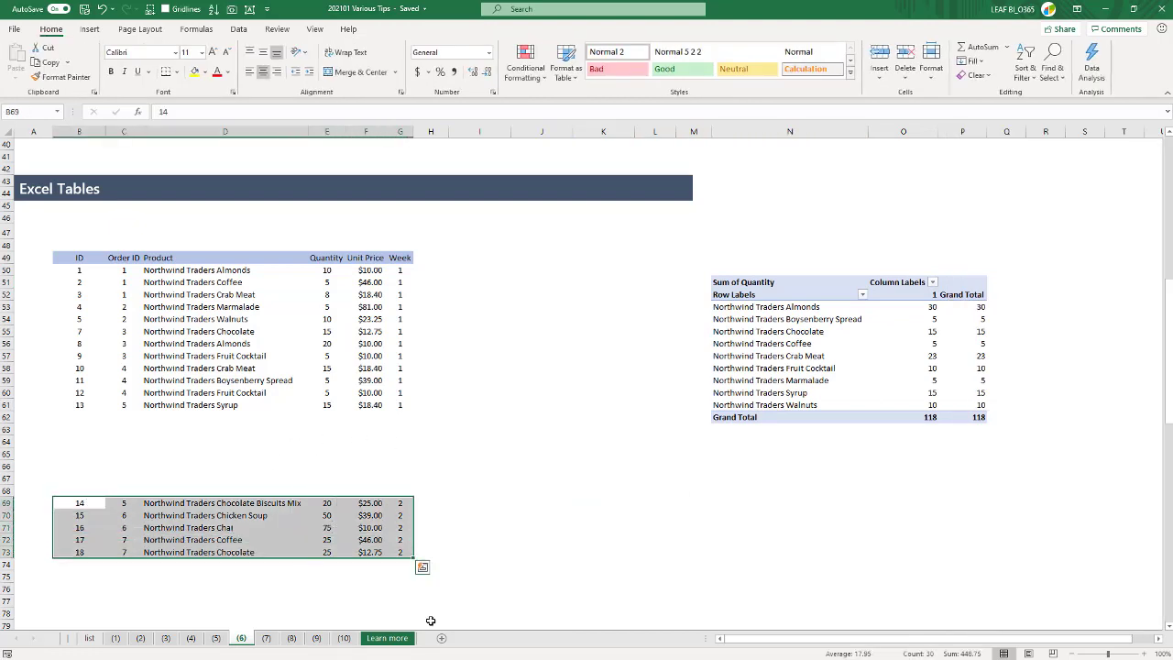
key(ctrl+c)
key(Up)
key(Up)
key(Up)
key(Up)
key(Up)
key(Up)
key(Up)
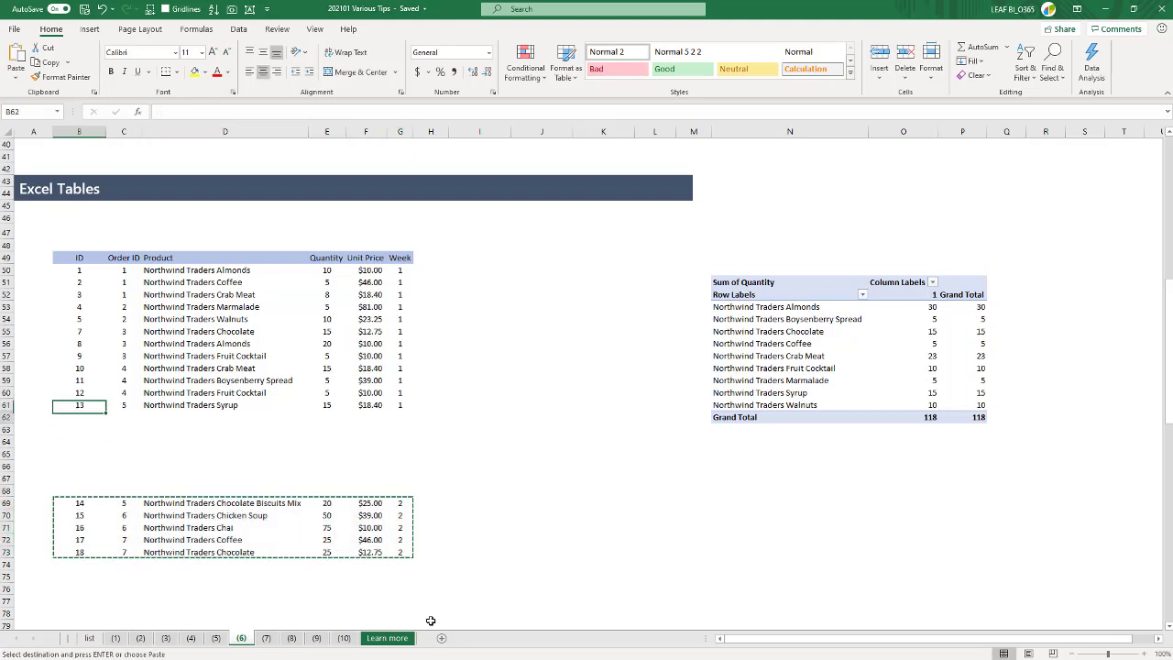
key(Return)
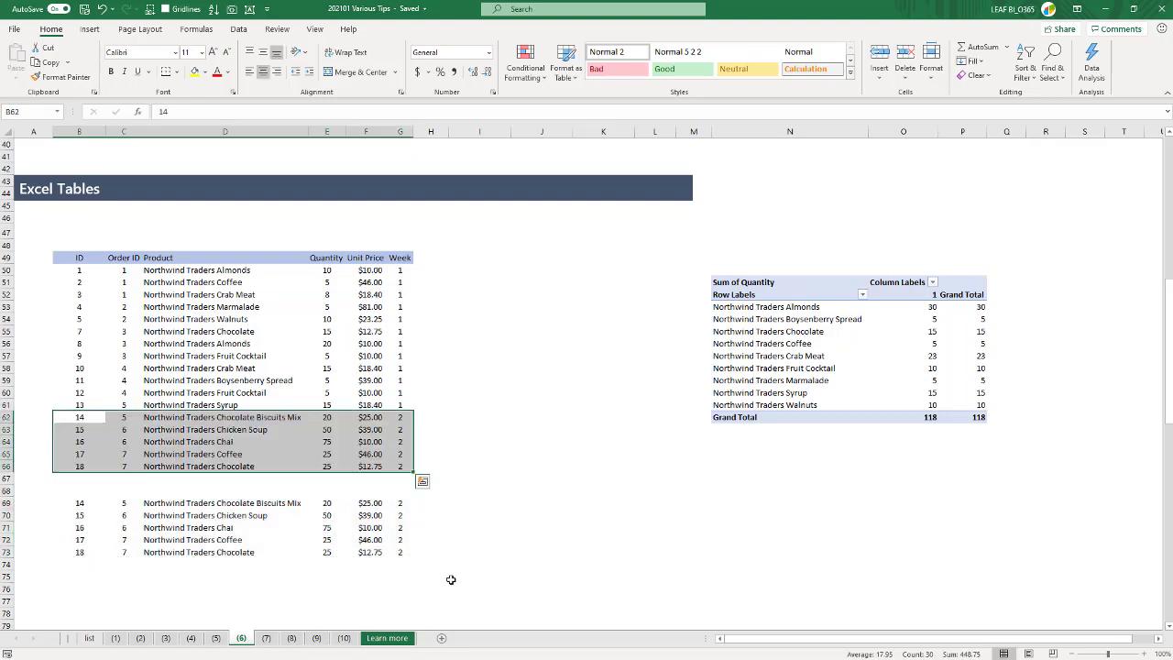
- Refresh the PivotTable and hide its field list
drag(78, 505, 374, 541)
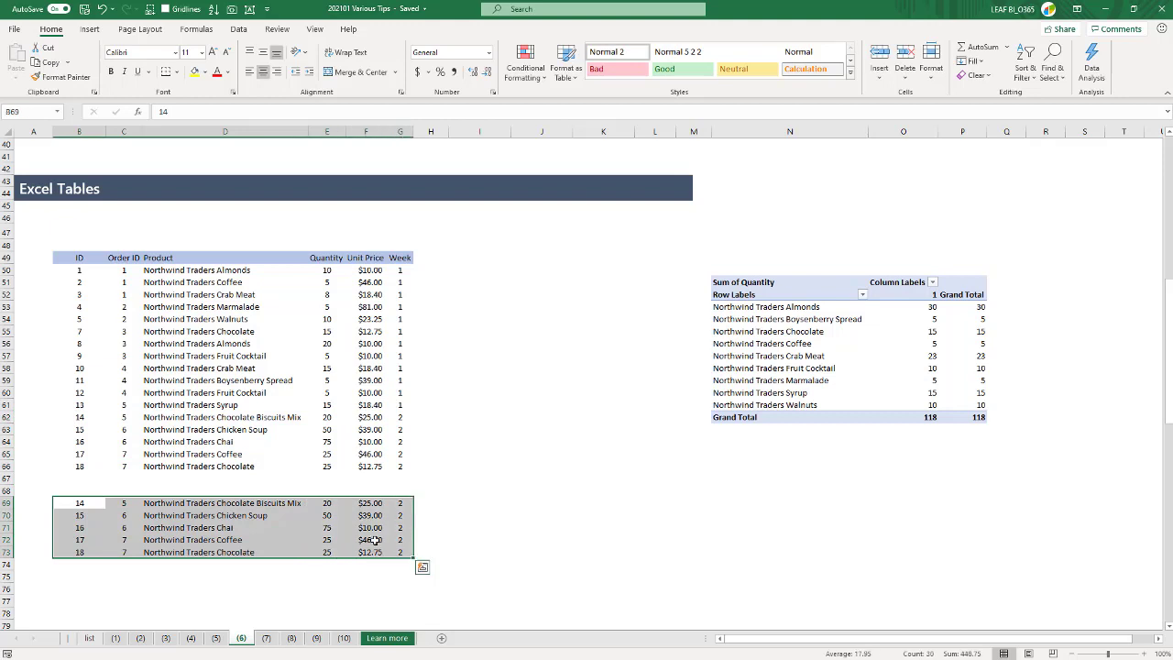
click(314, 489)
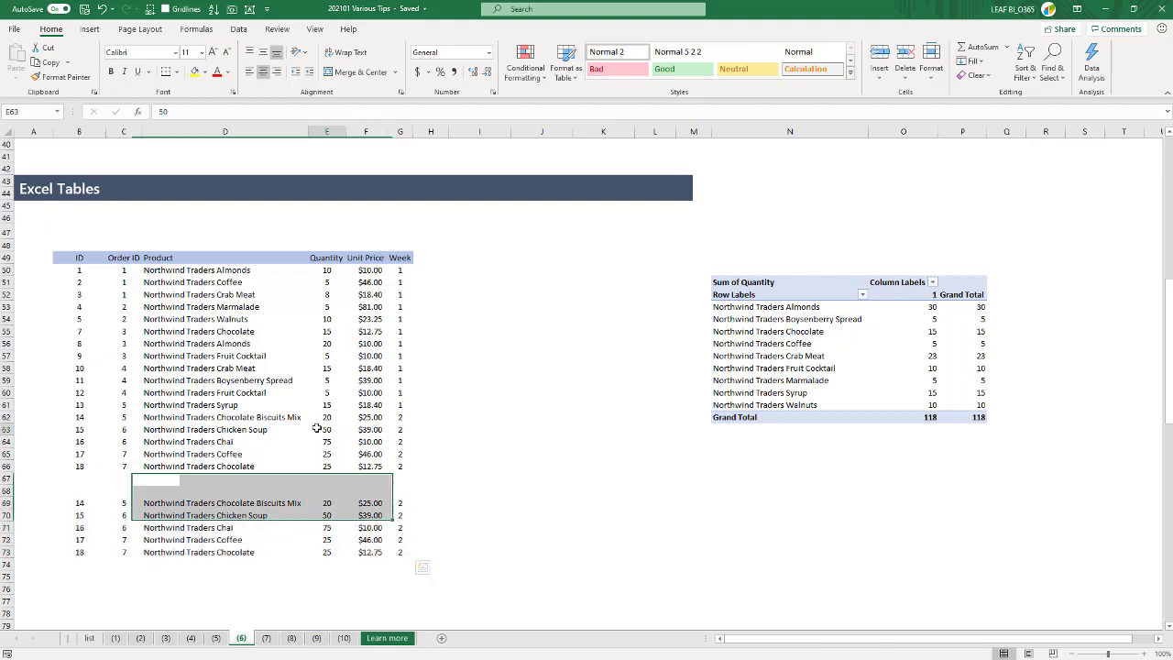
right_click(836, 335)
click(866, 382)
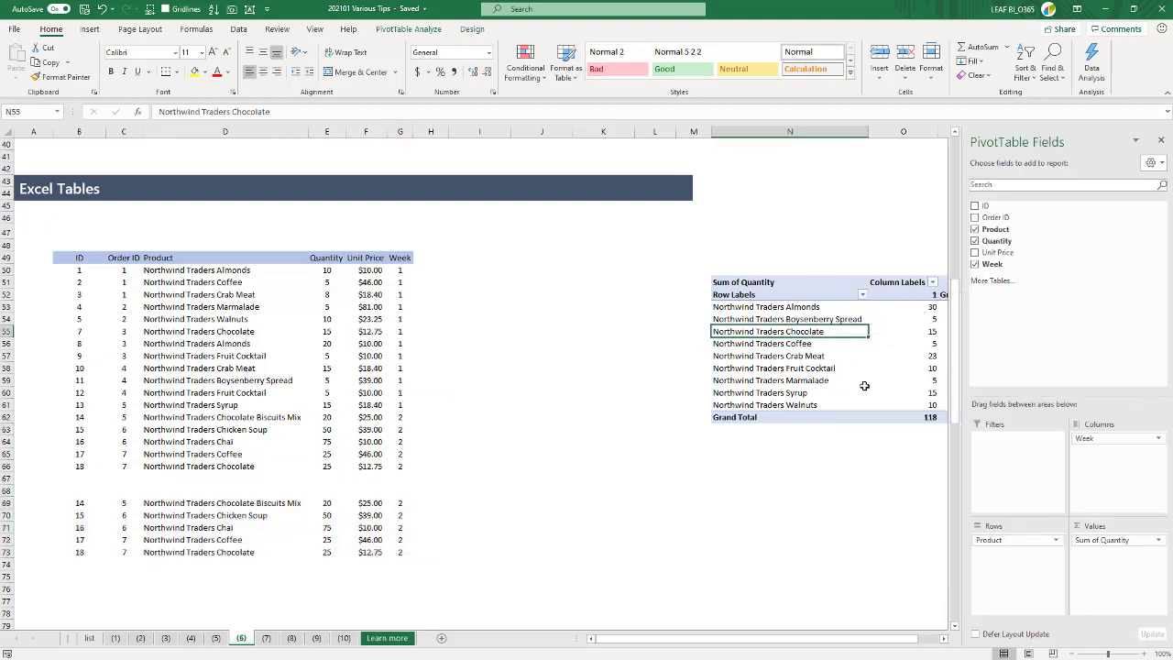
click(1161, 139)
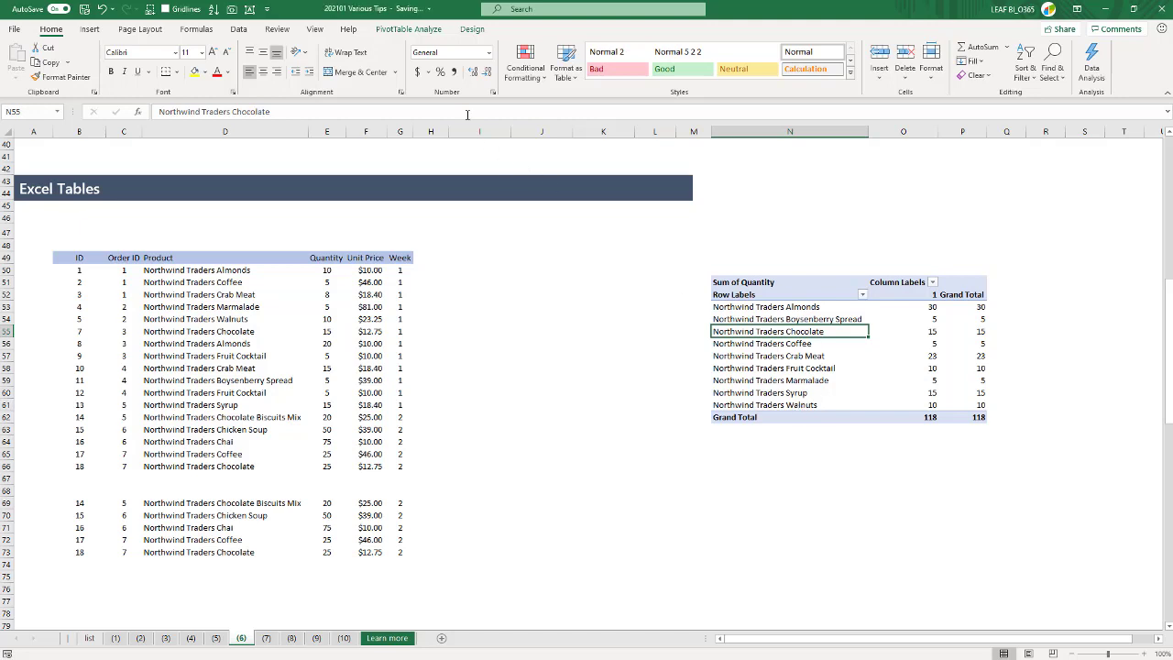
- Change the PivotTable's data source to B49:G66 so it covers the added week 2 rows
click(398, 30)
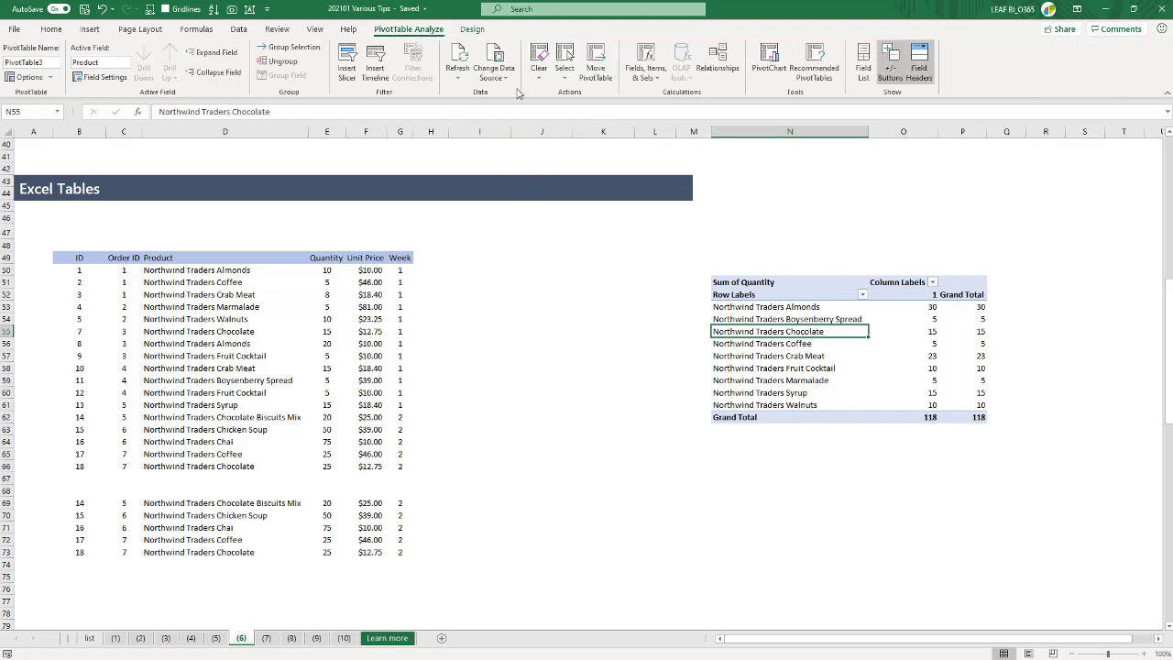
click(494, 72)
click(510, 96)
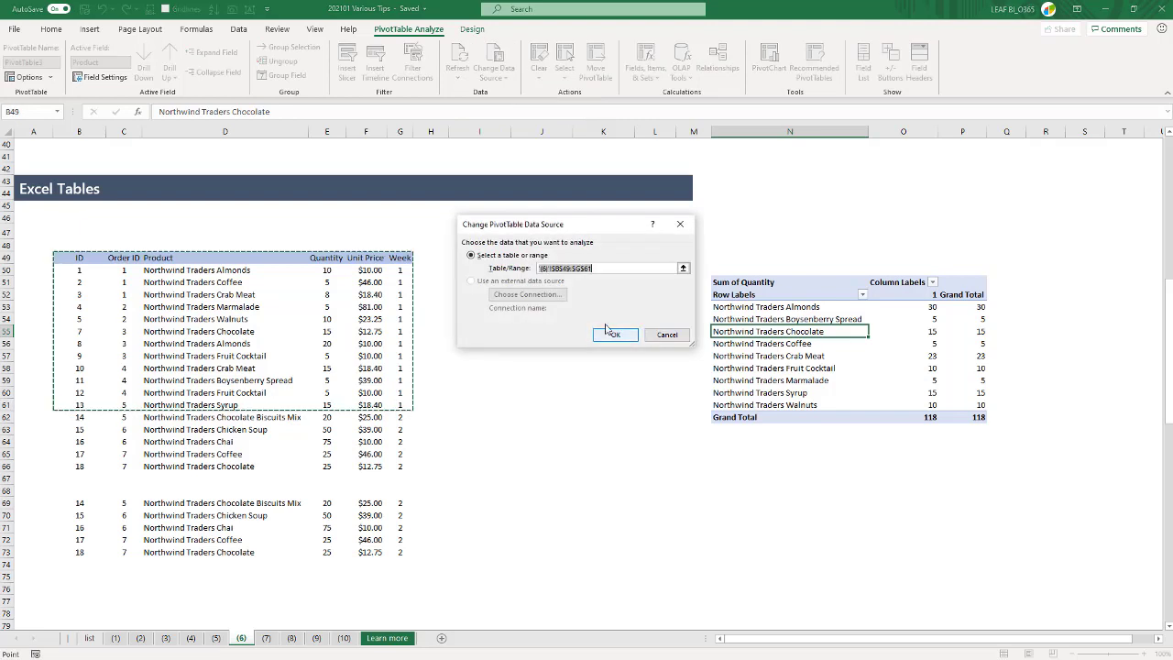
drag(59, 257, 404, 468)
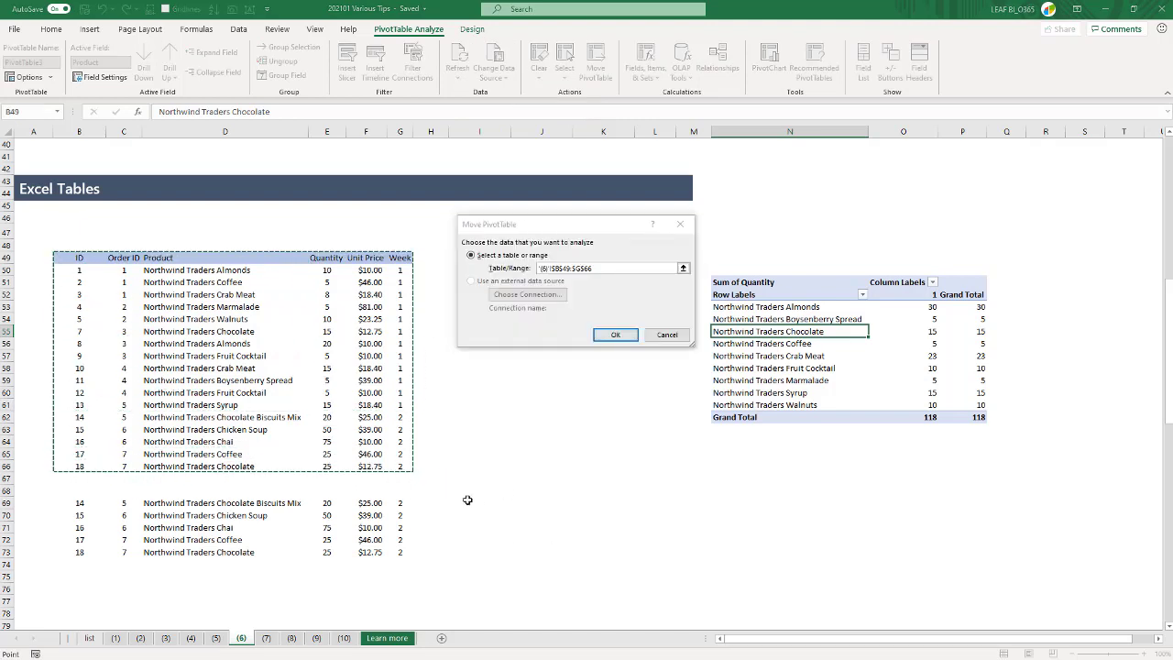
click(614, 335)
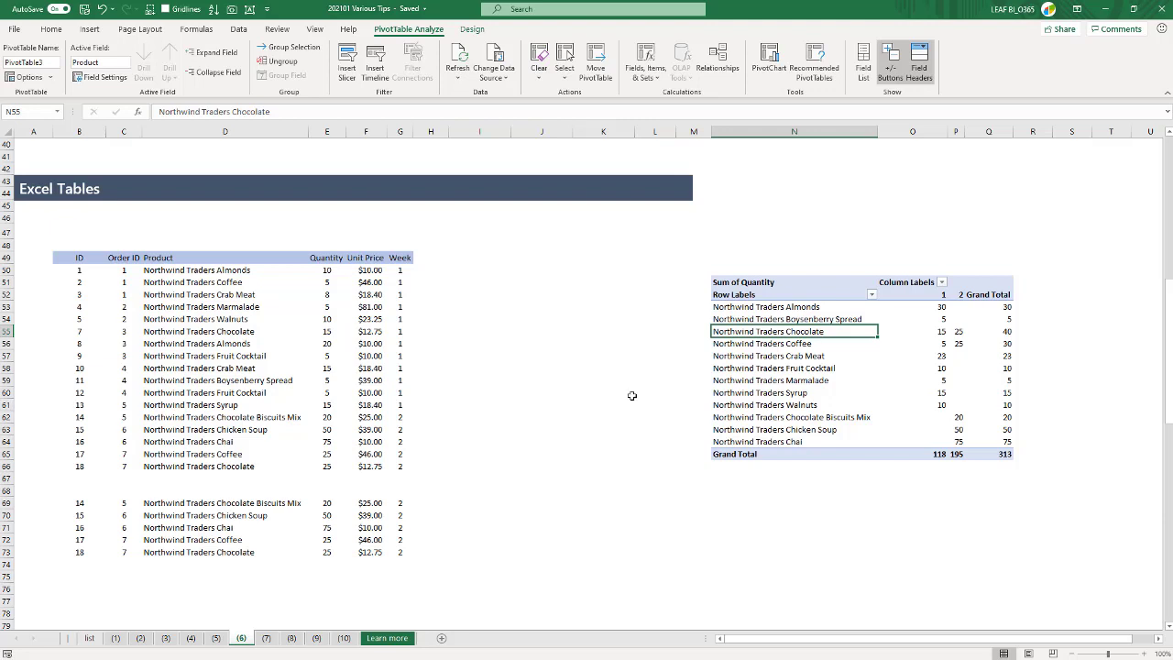
- Delete the cells N49:Q66 containing the PivotTable, shifting the remaining cells left
drag(748, 254, 998, 473)
key(ctrl+minus)
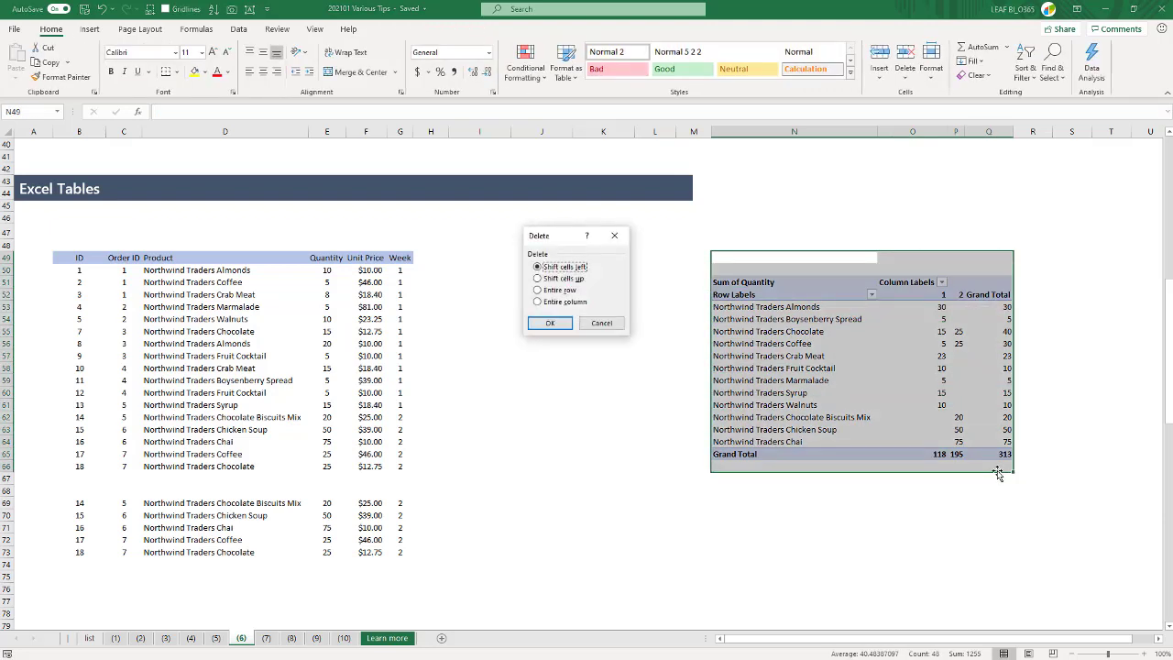
key(Return)
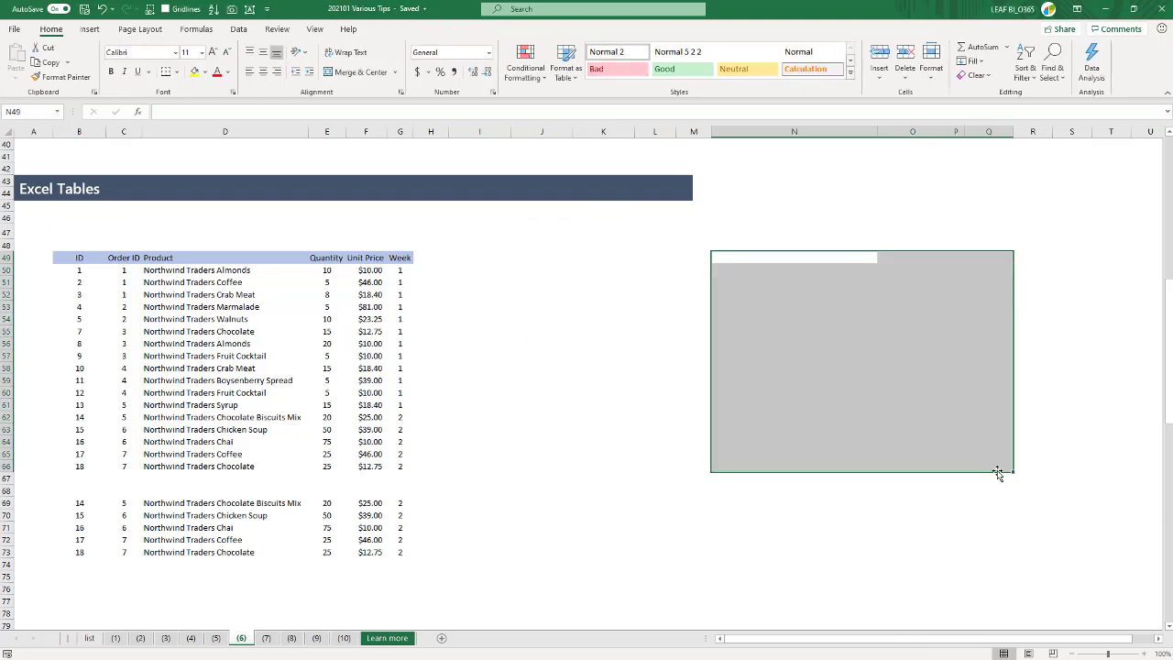
- Clear the week 2 rows added beneath the week 1 data in B62:G66
click(78, 420)
drag(79, 420, 388, 466)
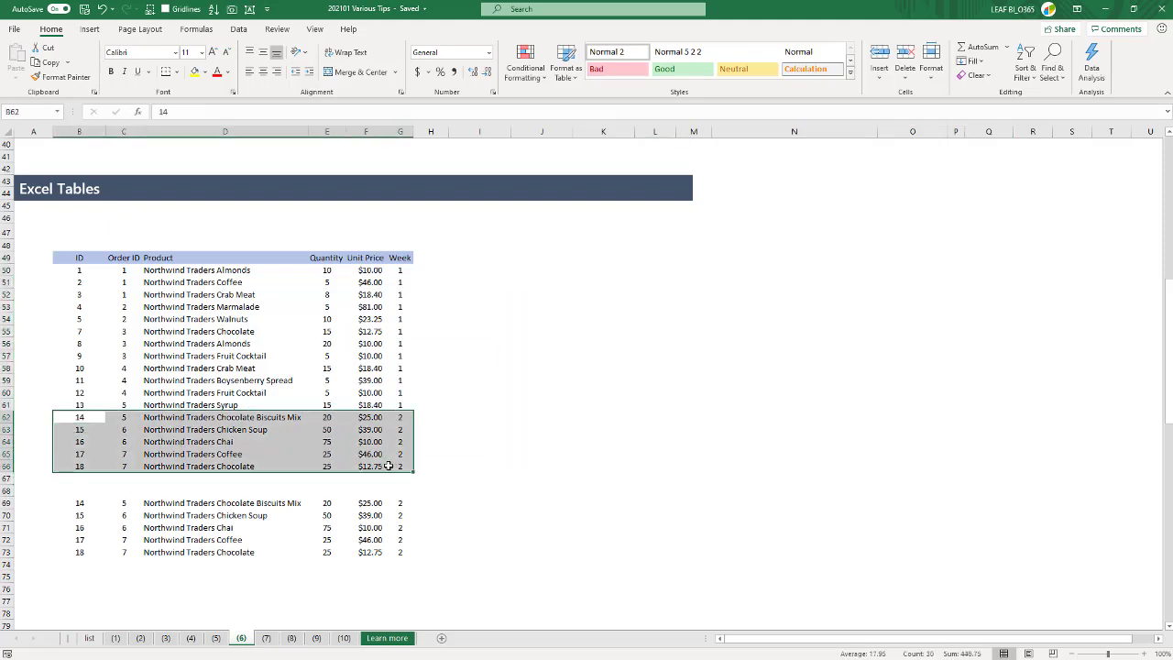
key(Delete)
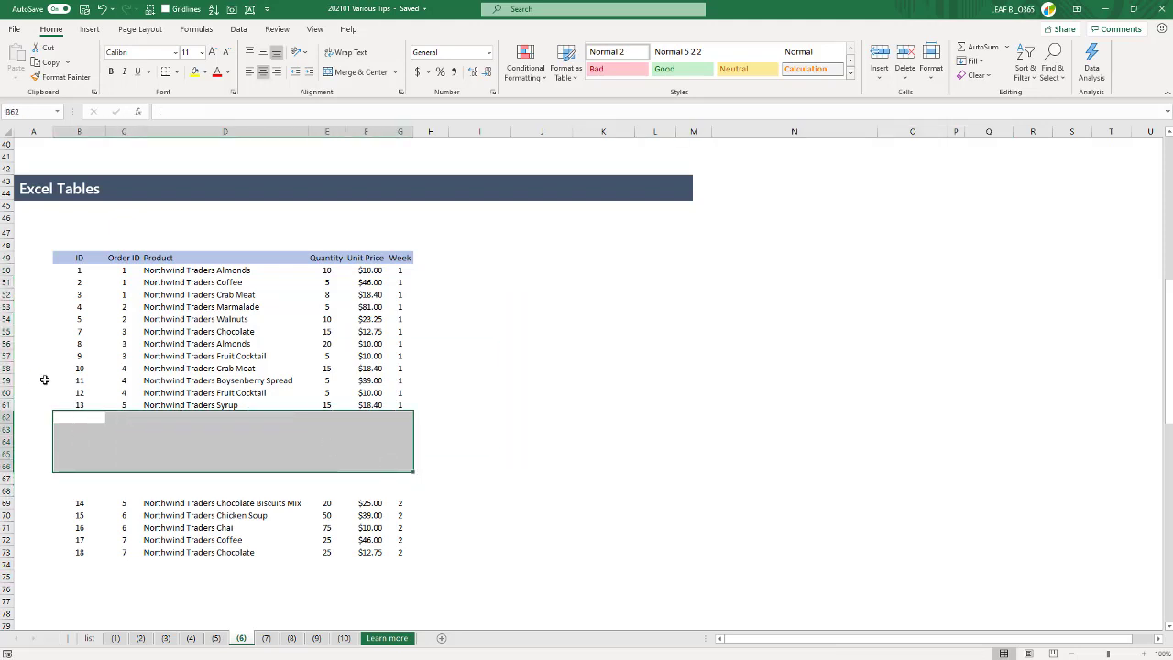
click(127, 355)
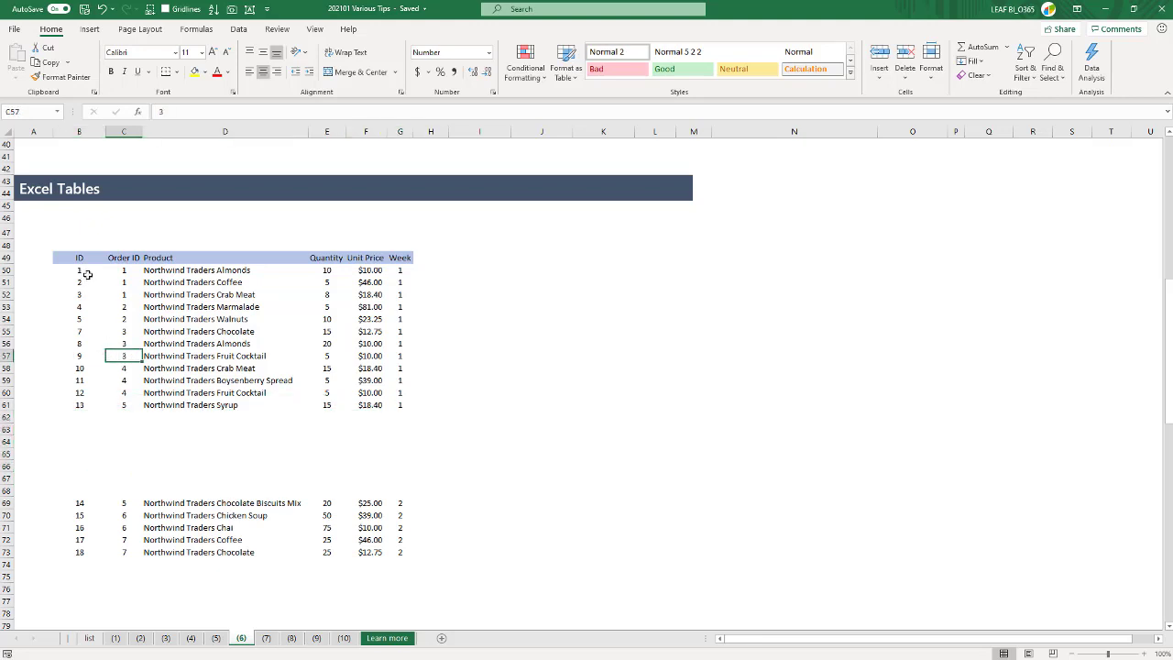
drag(78, 258, 412, 405)
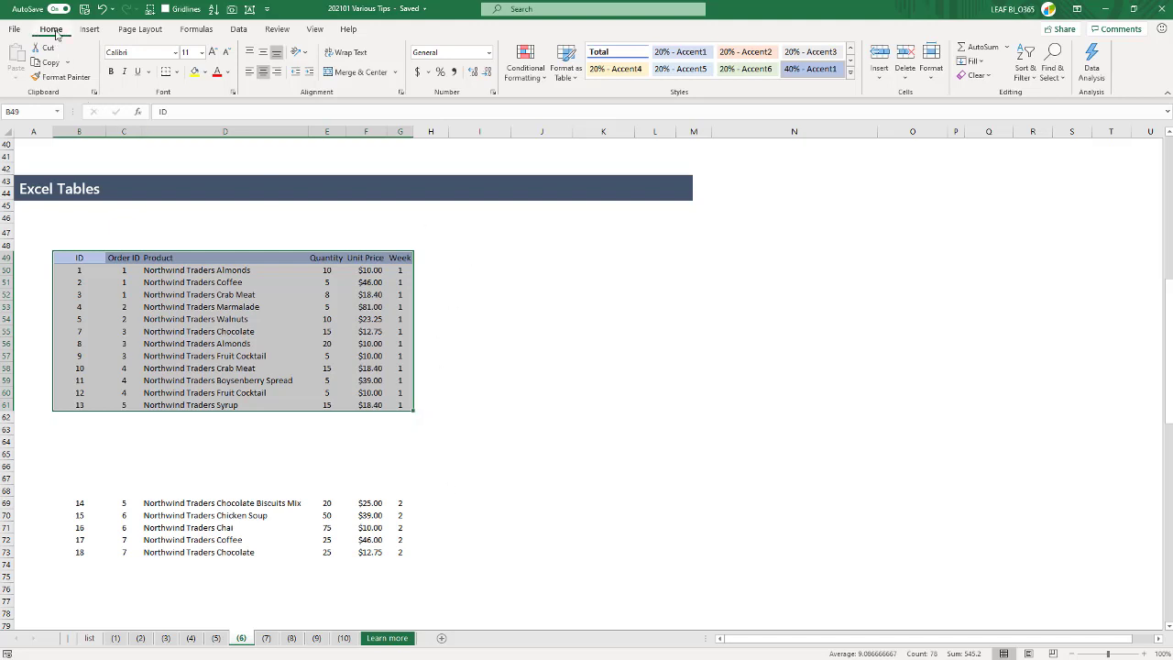
click(569, 76)
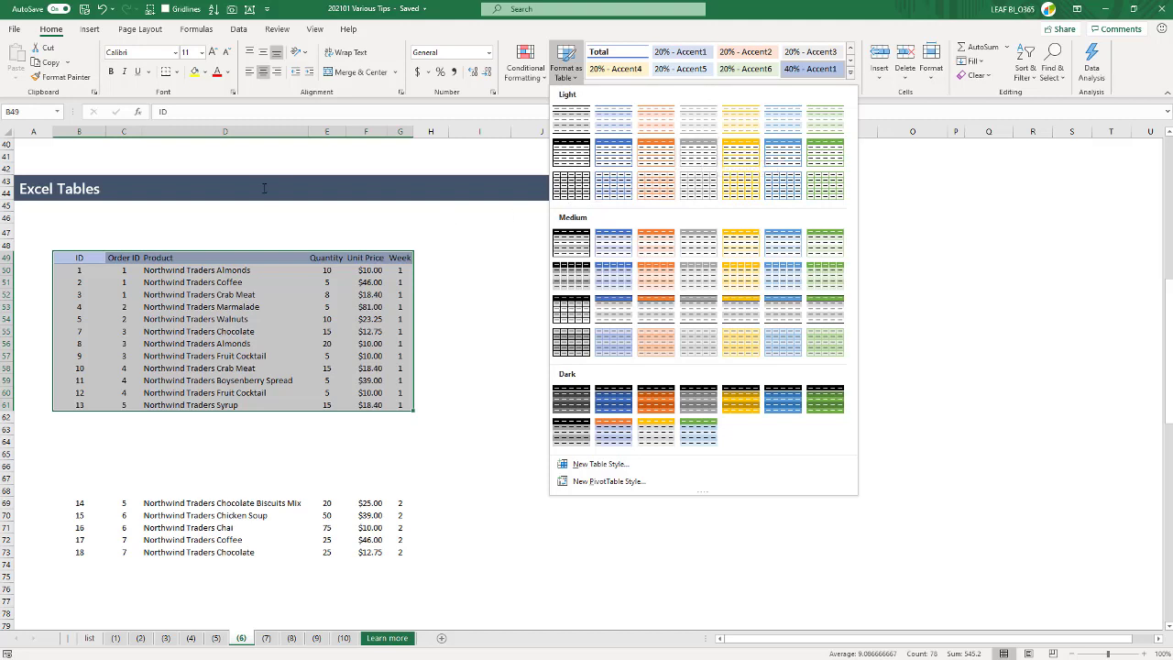
click(337, 240)
click(337, 235)
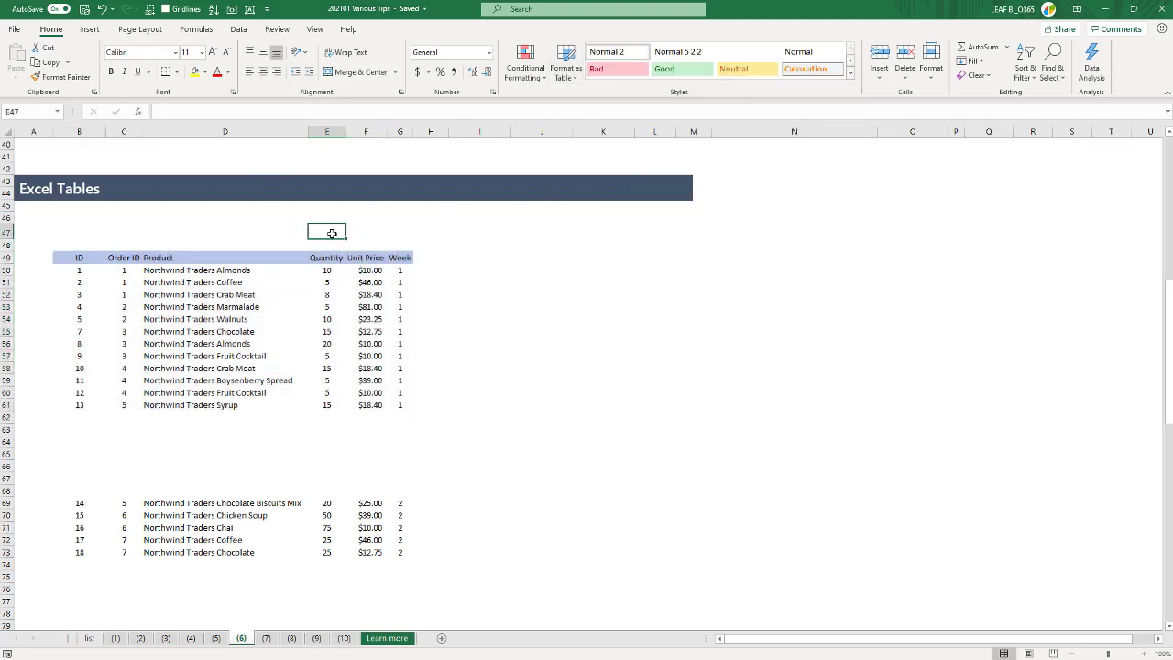
- Create an Excel table from the range B49:G61, treating its first row as headers
key(ctrl+t)
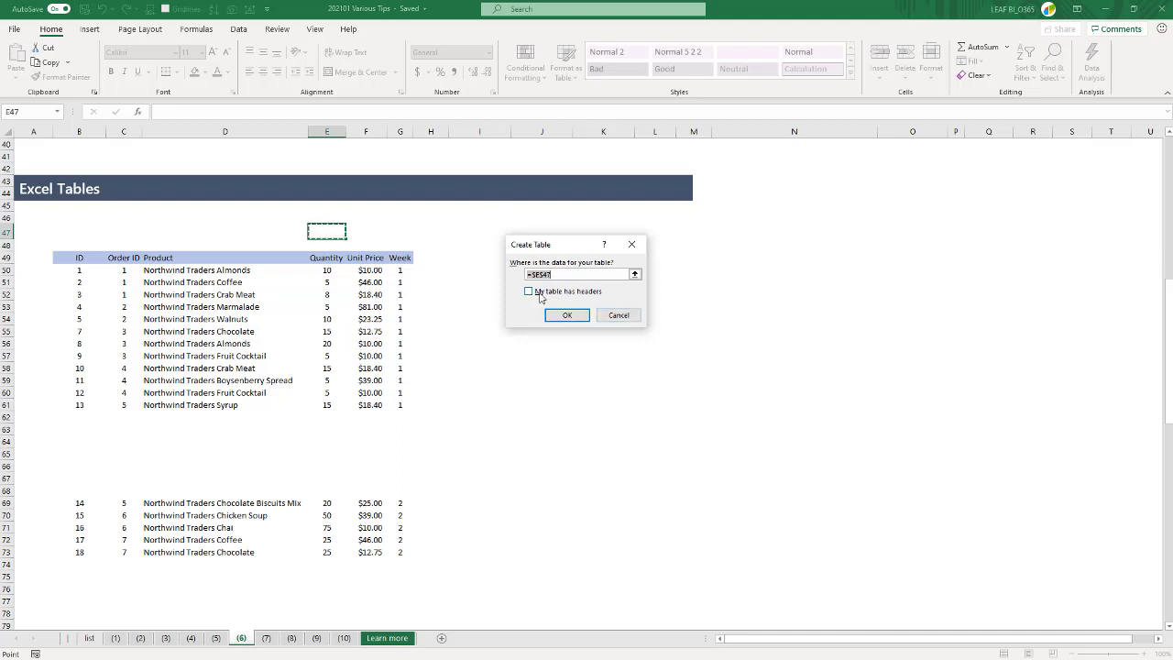
drag(75, 258, 399, 405)
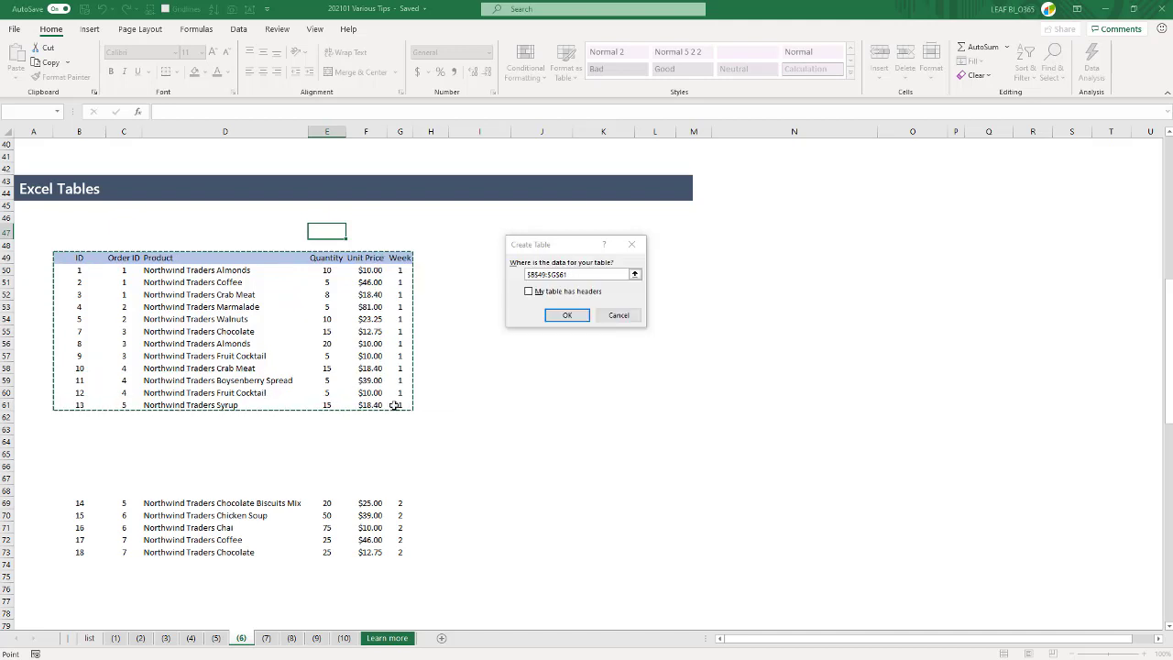
click(528, 290)
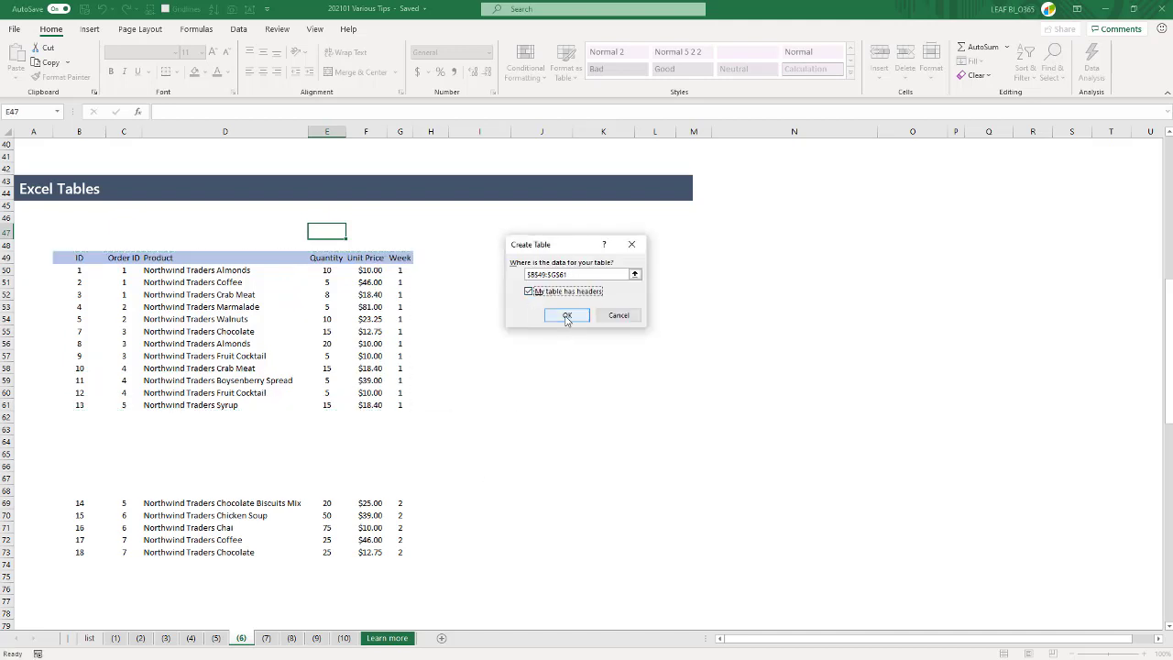
click(566, 315)
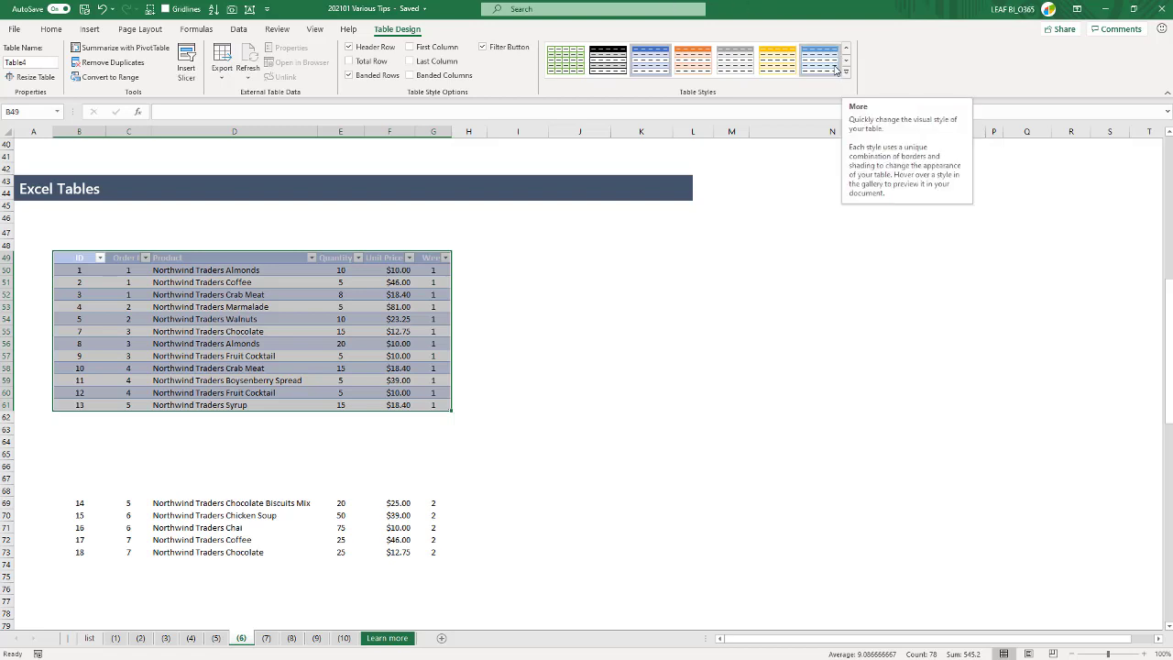
click(518, 292)
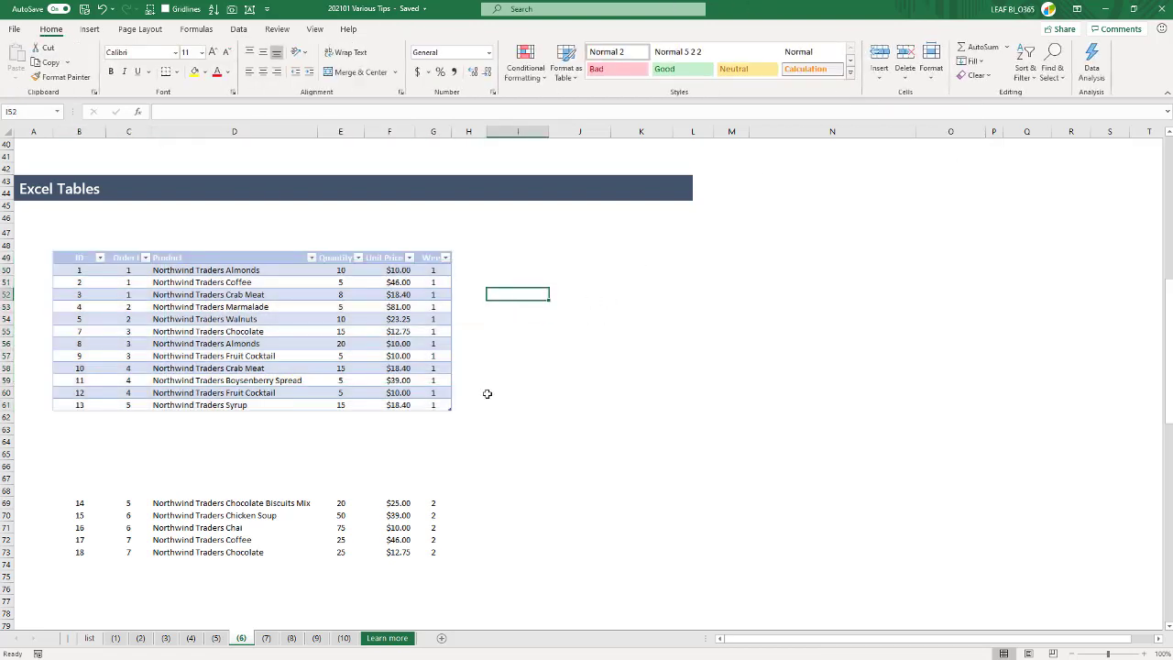
click(284, 343)
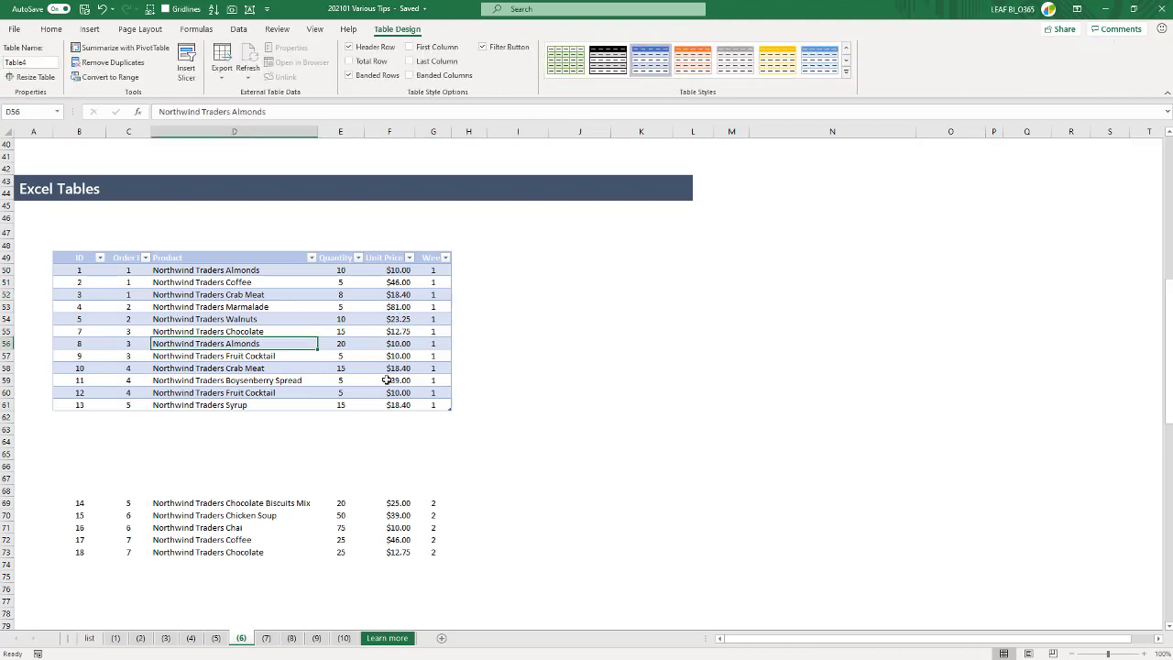
- Apply the grey banded table style to the order table and set that style as the default
click(213, 320)
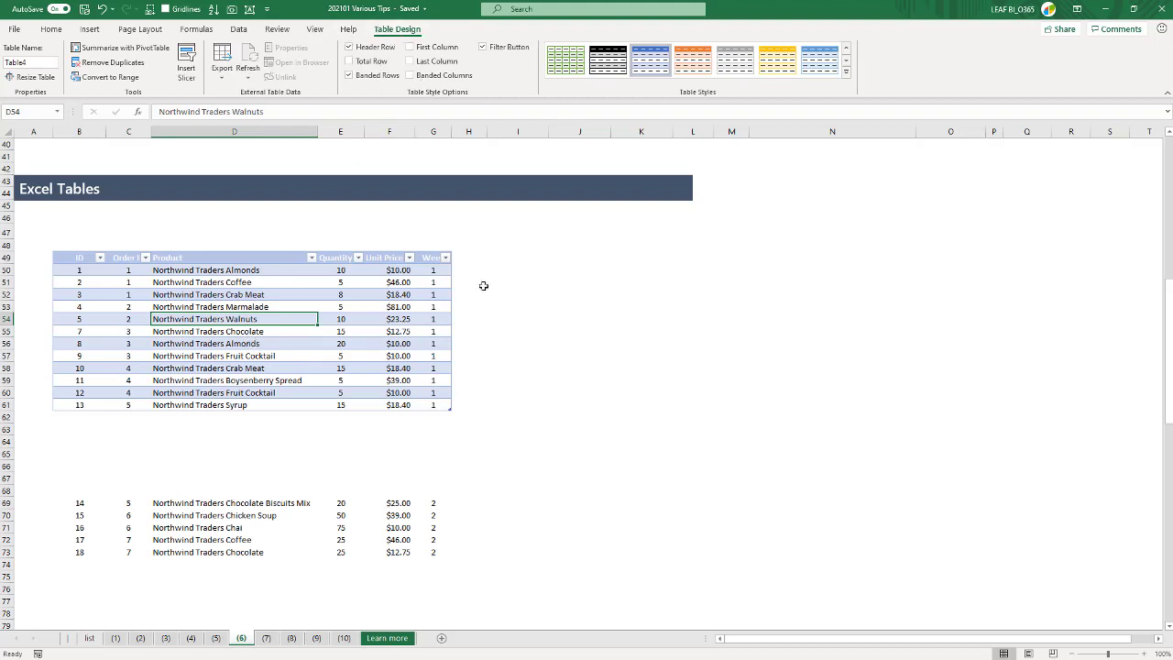
click(595, 291)
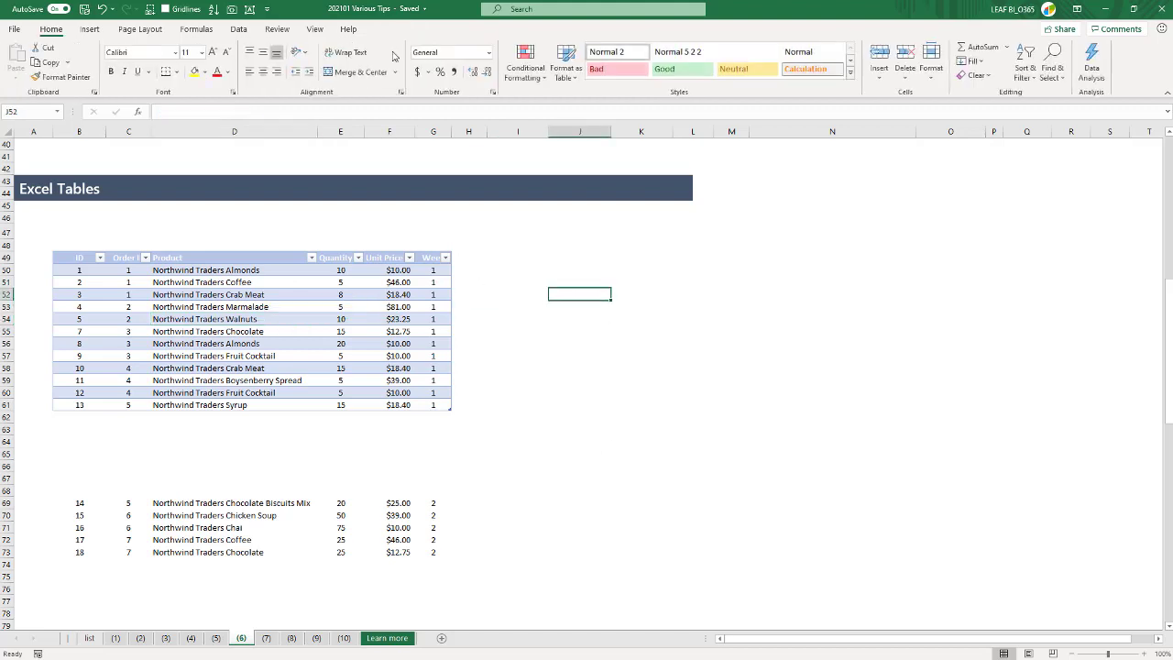
click(237, 323)
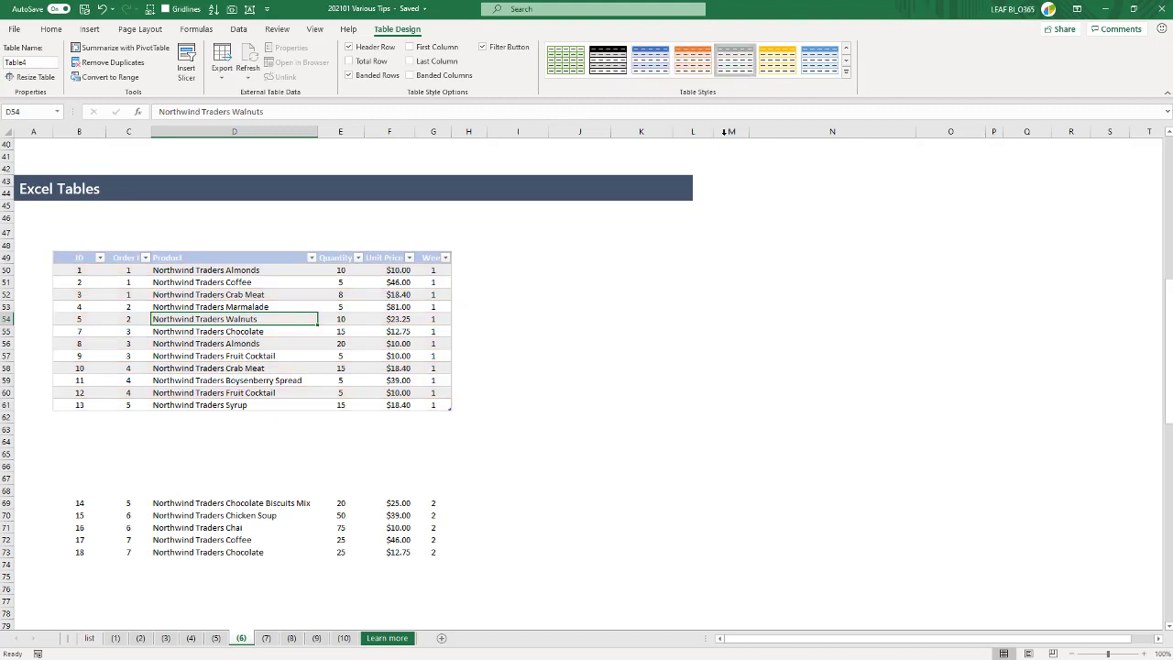
right_click(726, 64)
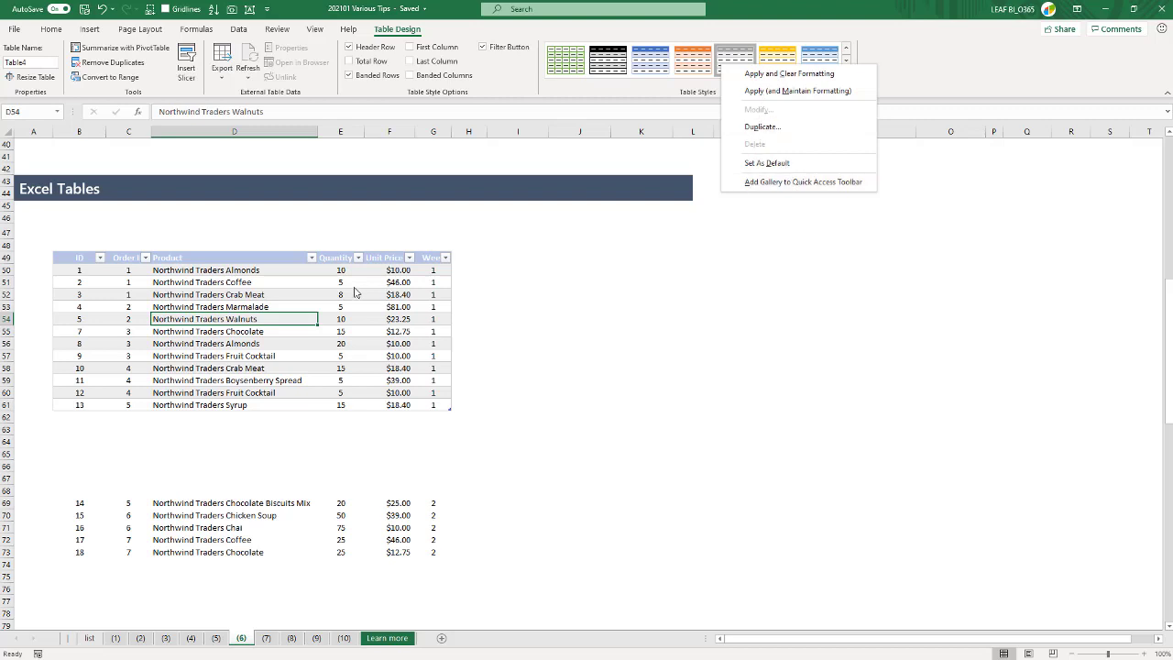
click(766, 163)
click(334, 341)
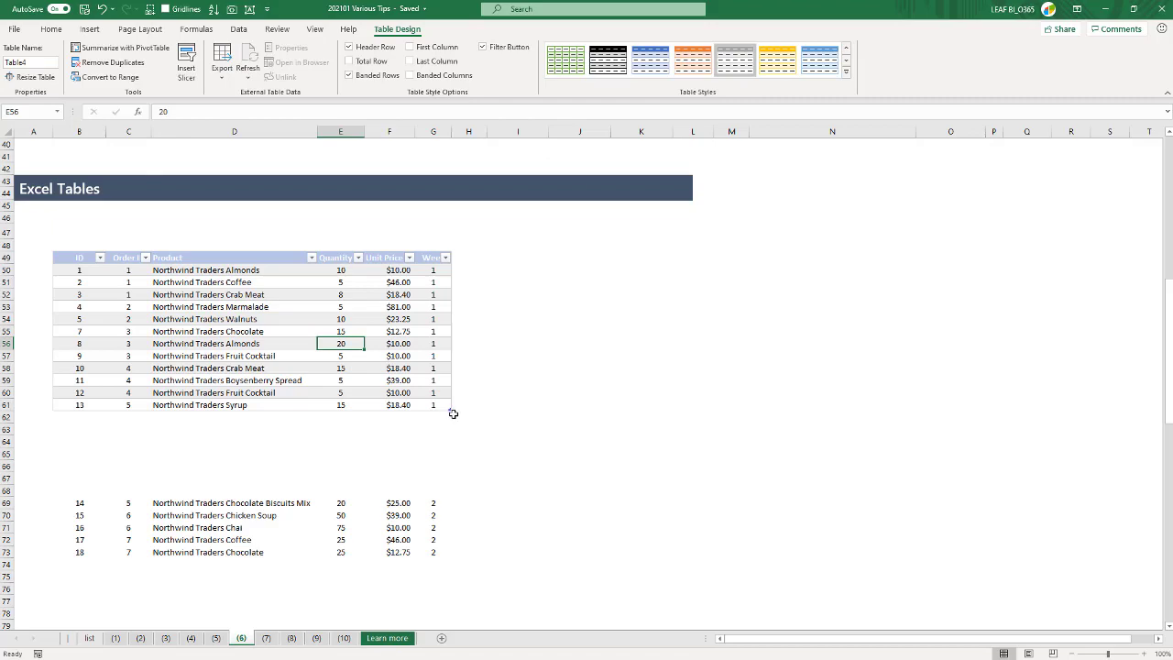
- Try resizing the order table from the corner of its last cell, G61
scroll(470, 412, up, 4)
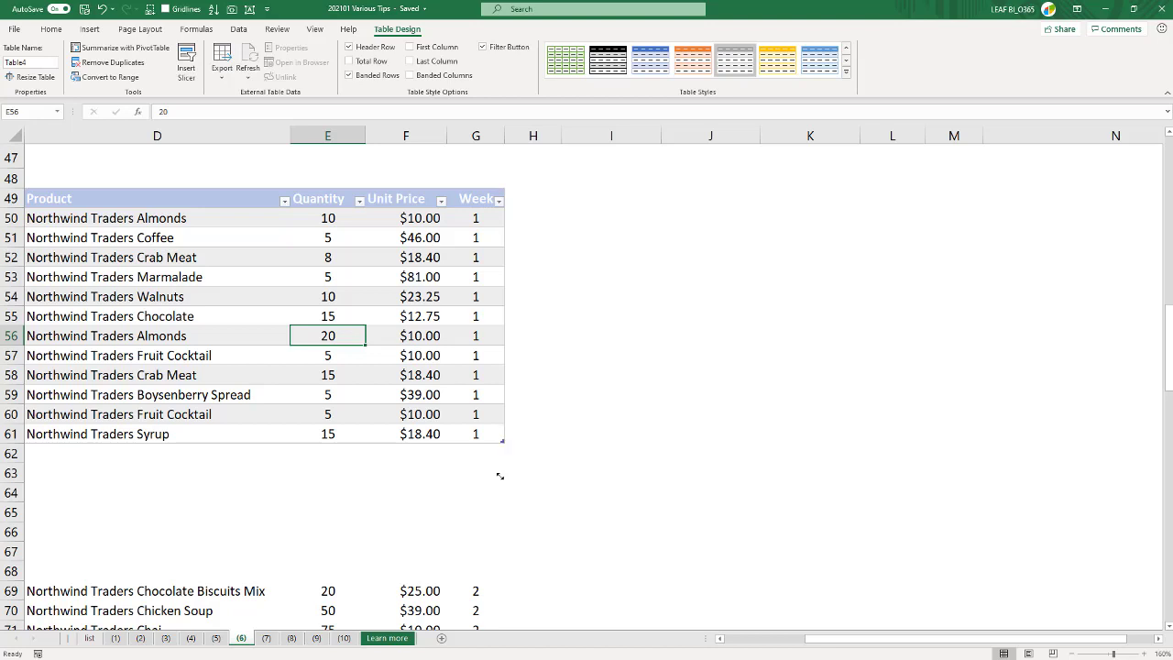
drag(500, 476, 511, 443)
click(540, 468)
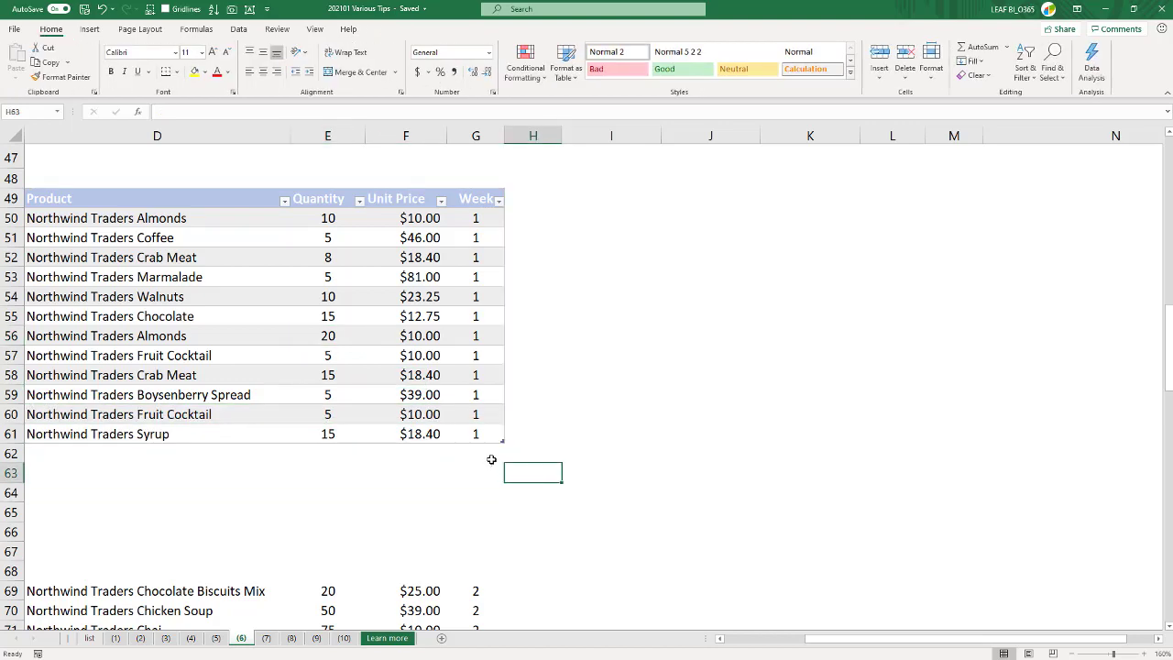
ctrl+scroll(491, 460, down, 4)
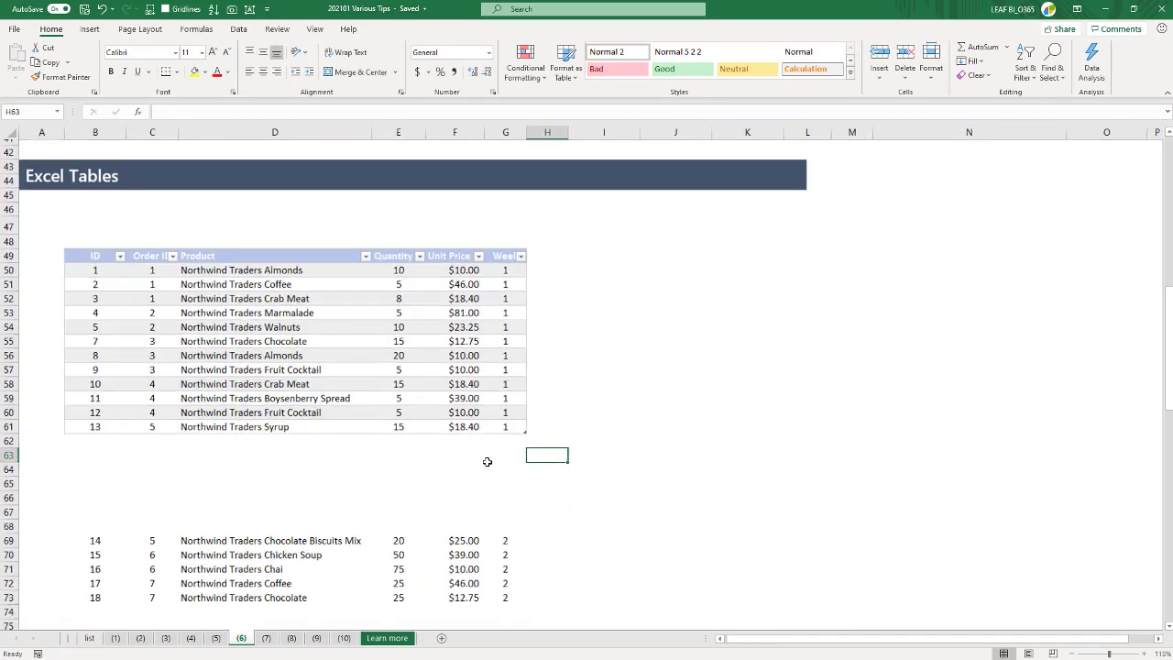
ctrl+scroll(487, 460, down, 1)
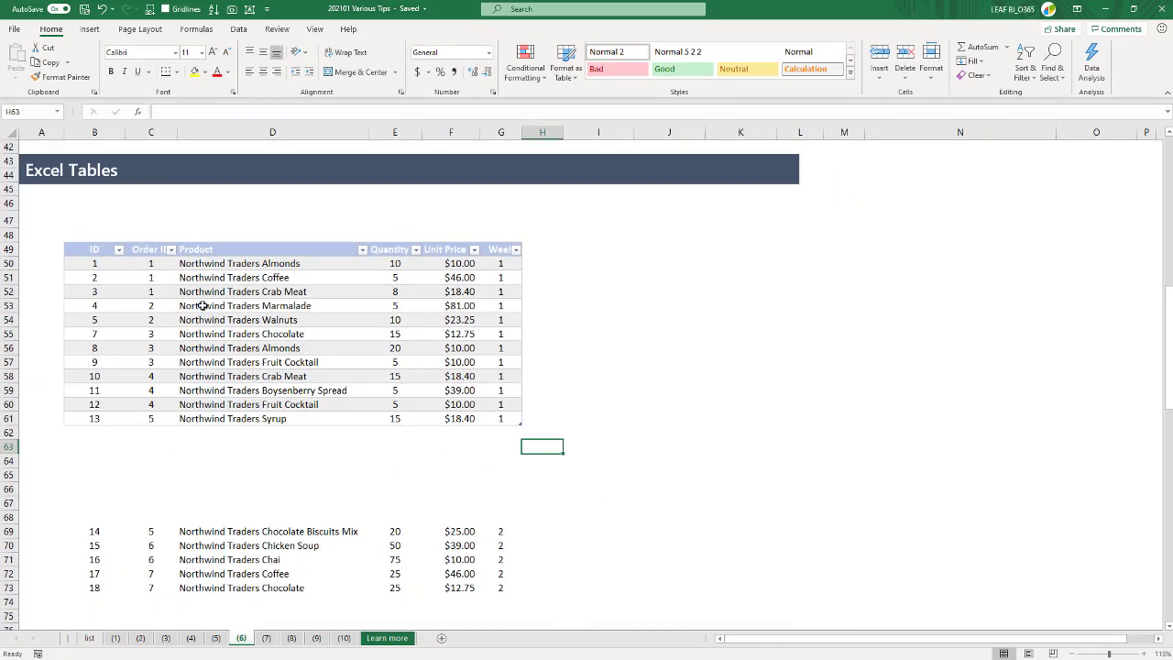
- Rename the order table as OrderDetails
click(350, 325)
click(397, 29)
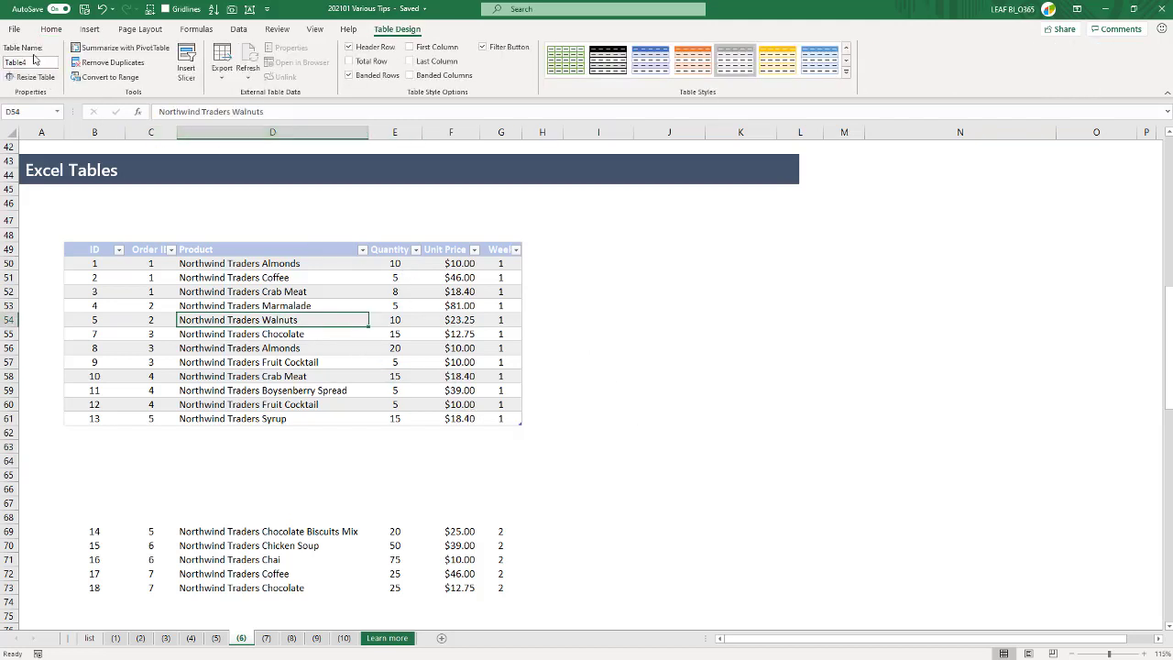
click(7, 62)
text(Order De)
key(BackSpace)
key(BackSpace)
key(BackSpace)
key(Return)
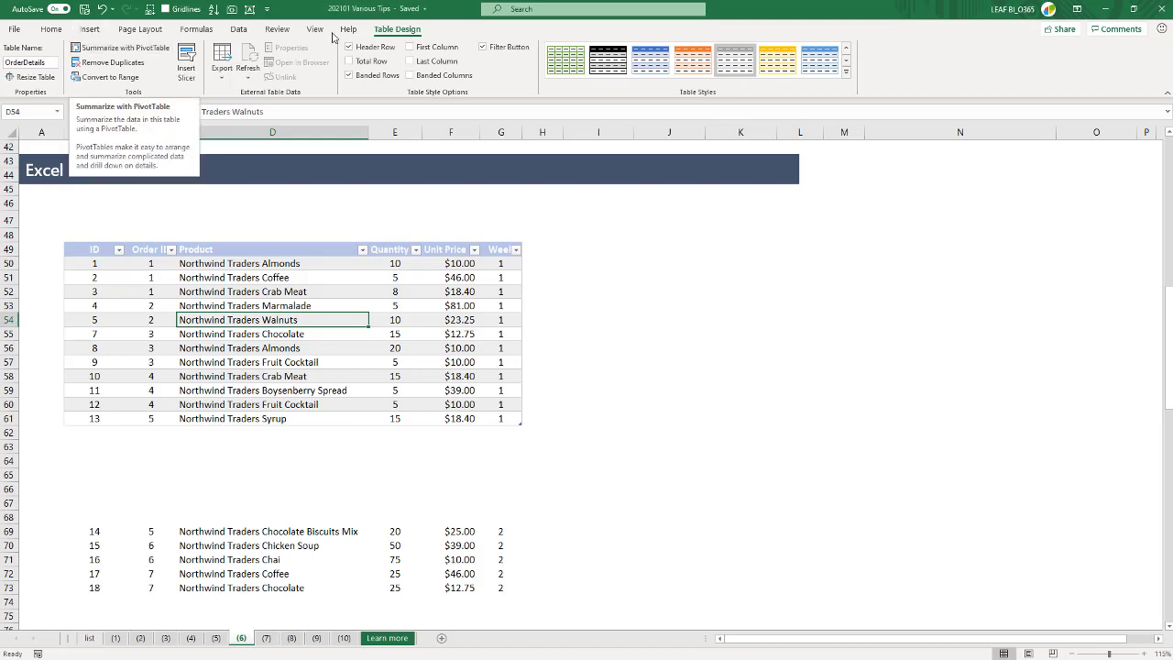
- Insert a PivotTable based on the OrderDetails table at cell K51 of the existing worksheet
click(89, 28)
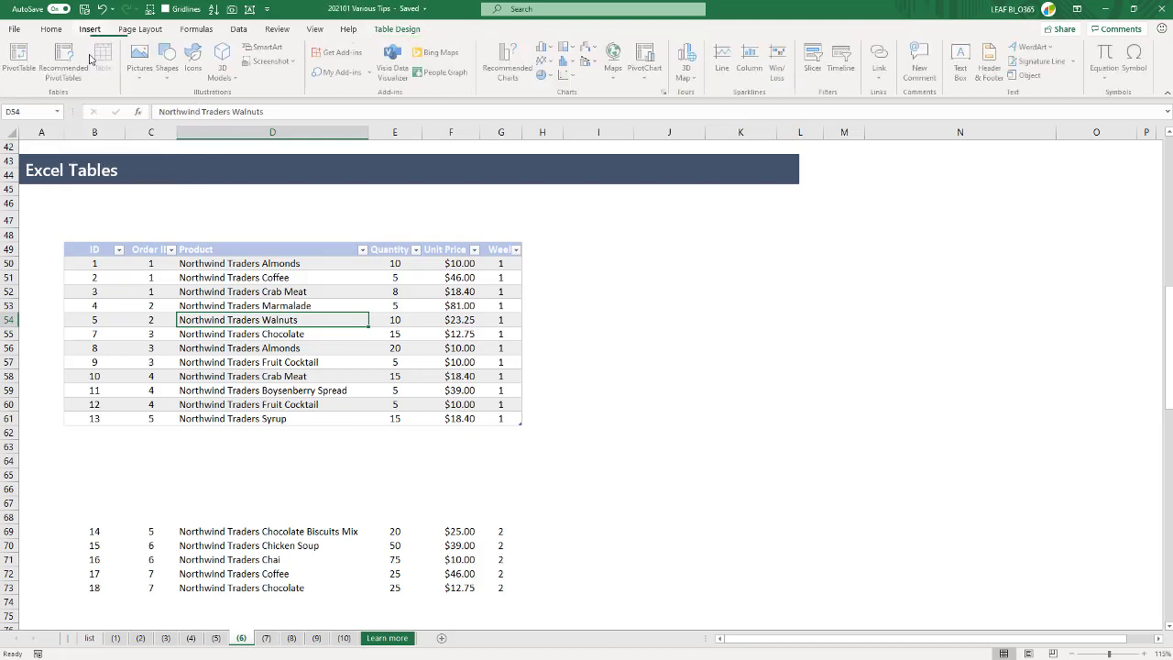
click(21, 57)
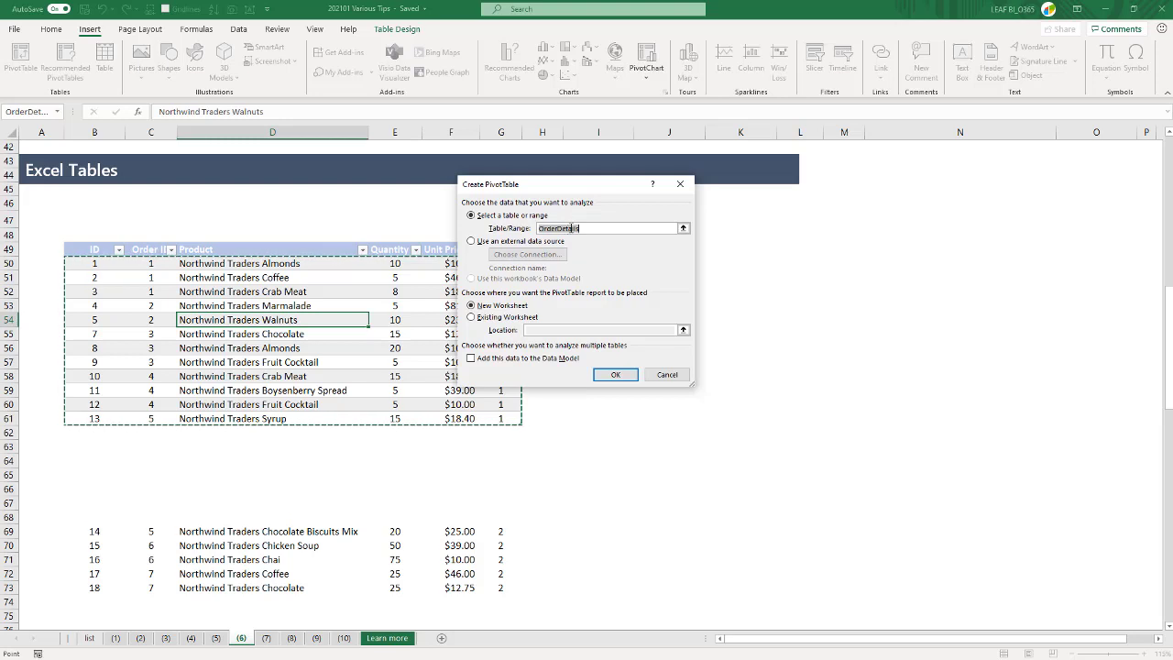
click(499, 317)
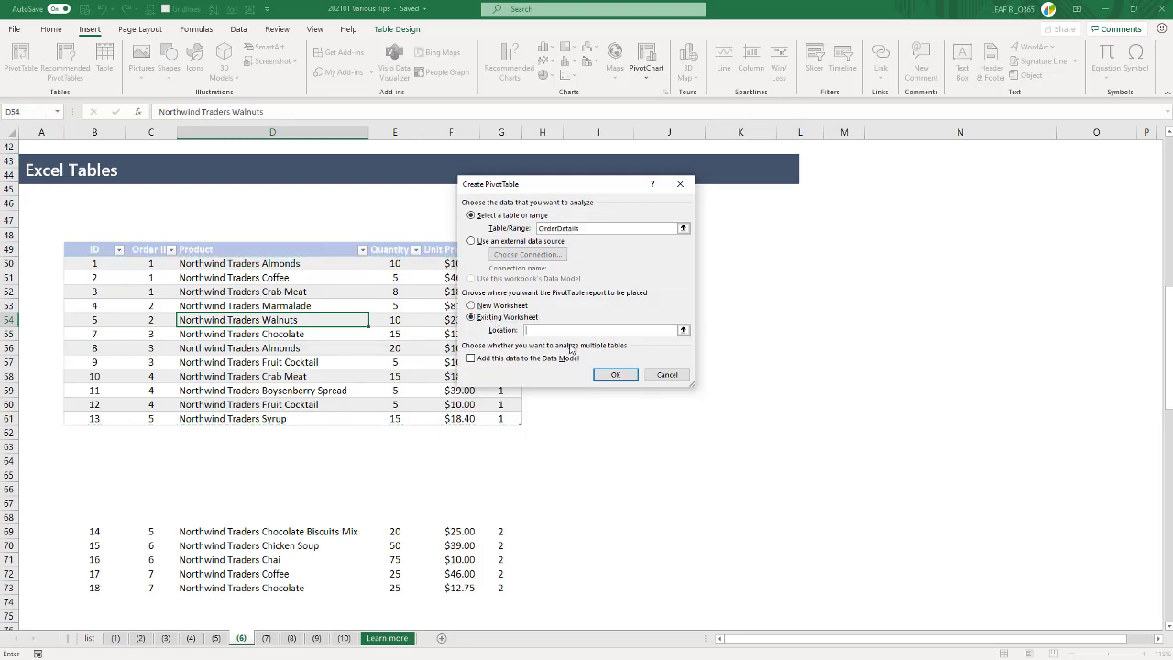
click(738, 277)
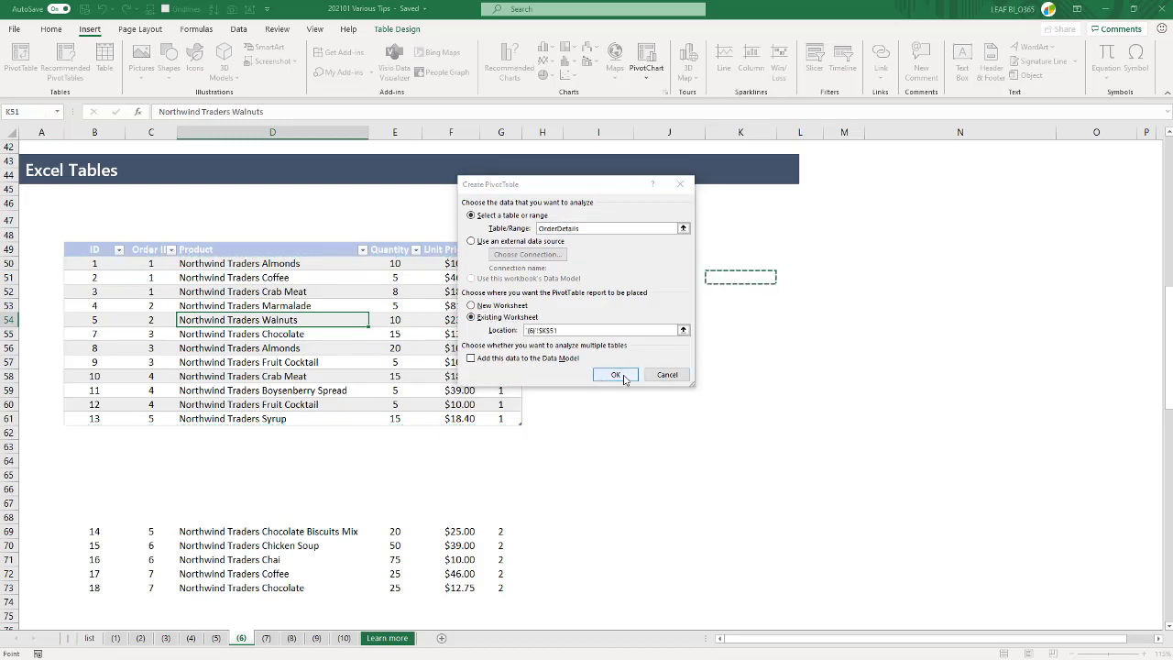
click(624, 377)
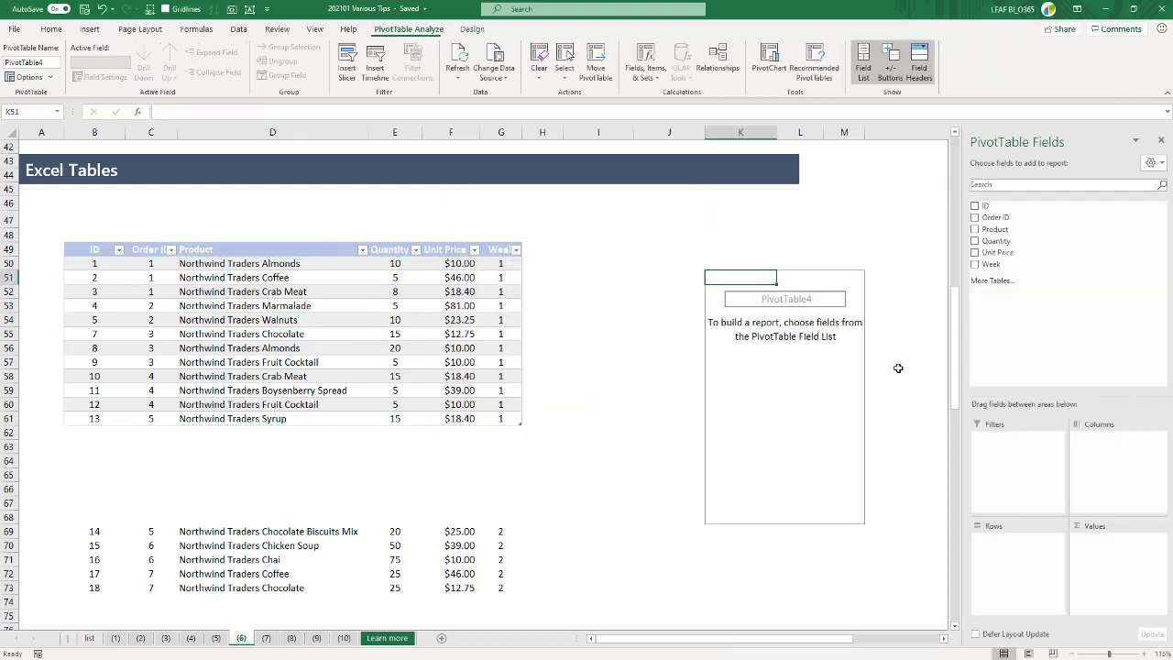
- Lay out the PivotTable with Product in rows, the sum of Quantity as values and Week in columns
click(974, 230)
click(974, 241)
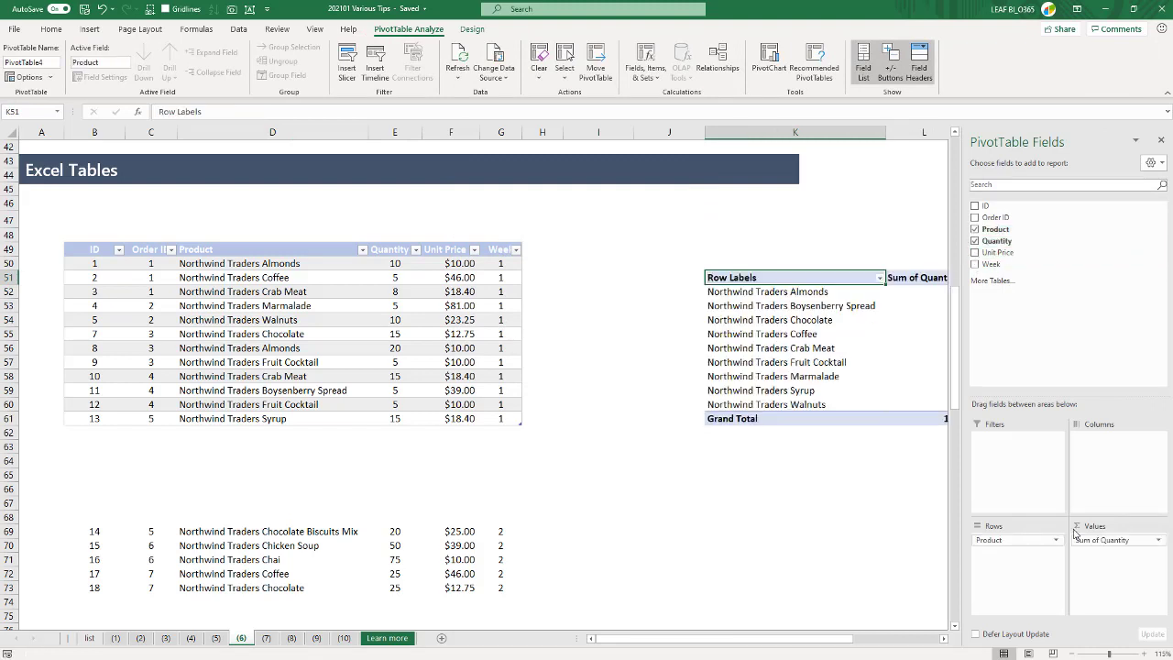
drag(988, 264, 1096, 452)
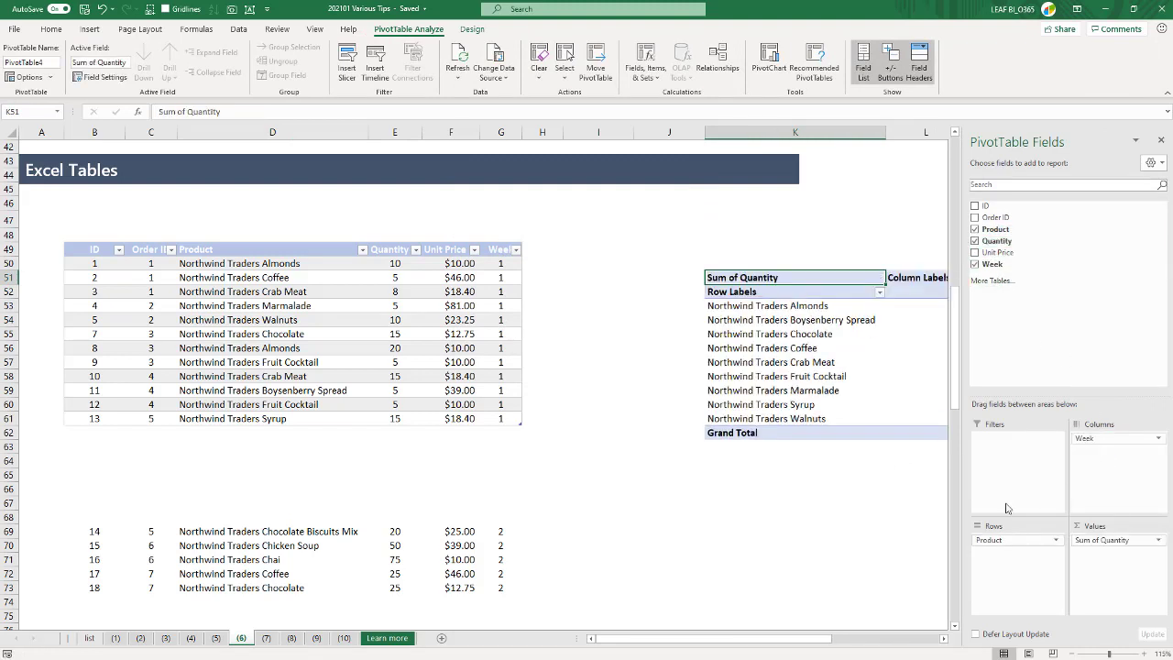
click(790, 516)
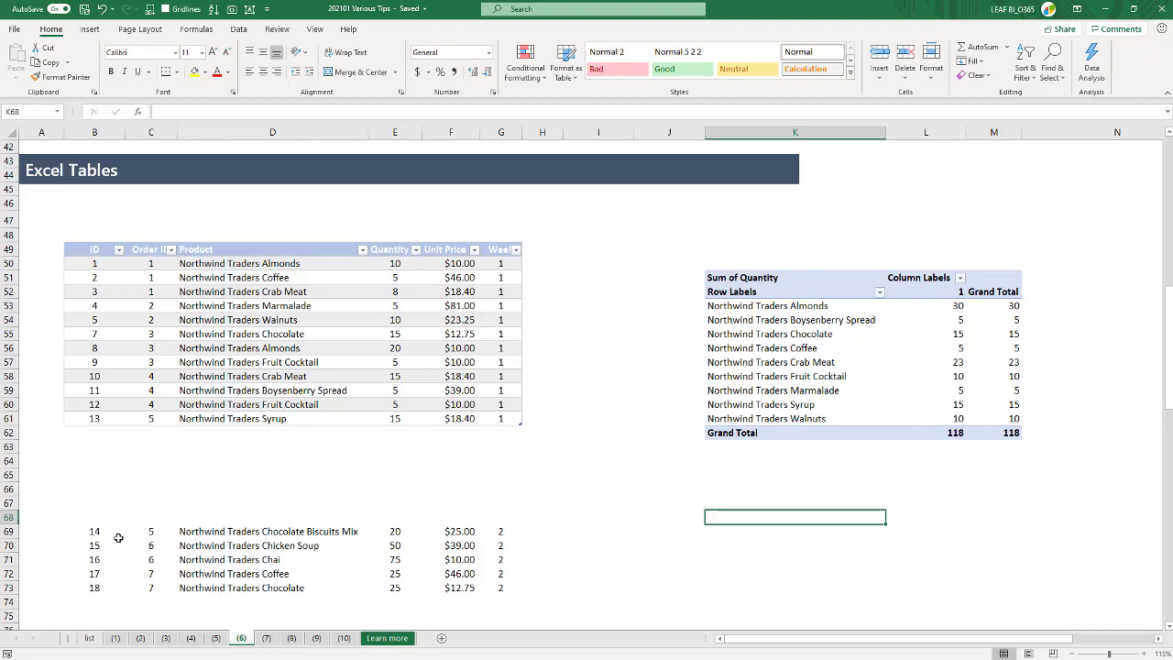
- Move the week 2 rows from B69:G73 to B62:G66, directly beneath the OrderDetails table
drag(114, 535, 487, 596)
key(ctrl+c)
key(Up)
key(Up)
key(Up)
key(Up)
key(Up)
key(Up)
key(Up)
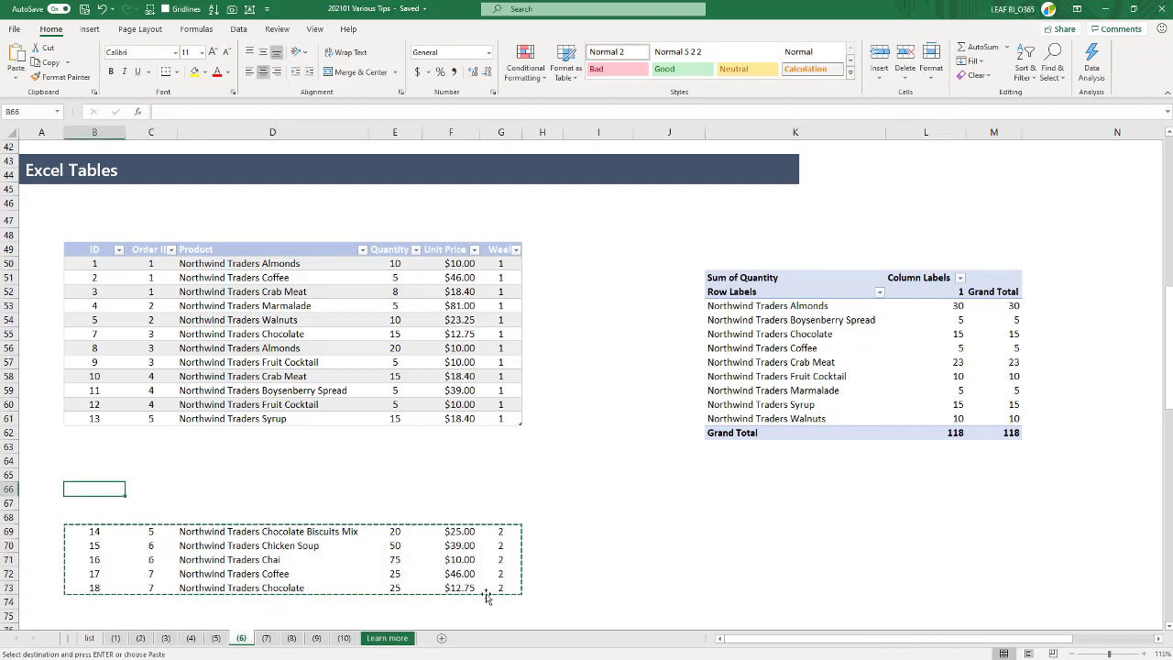
key(Return)
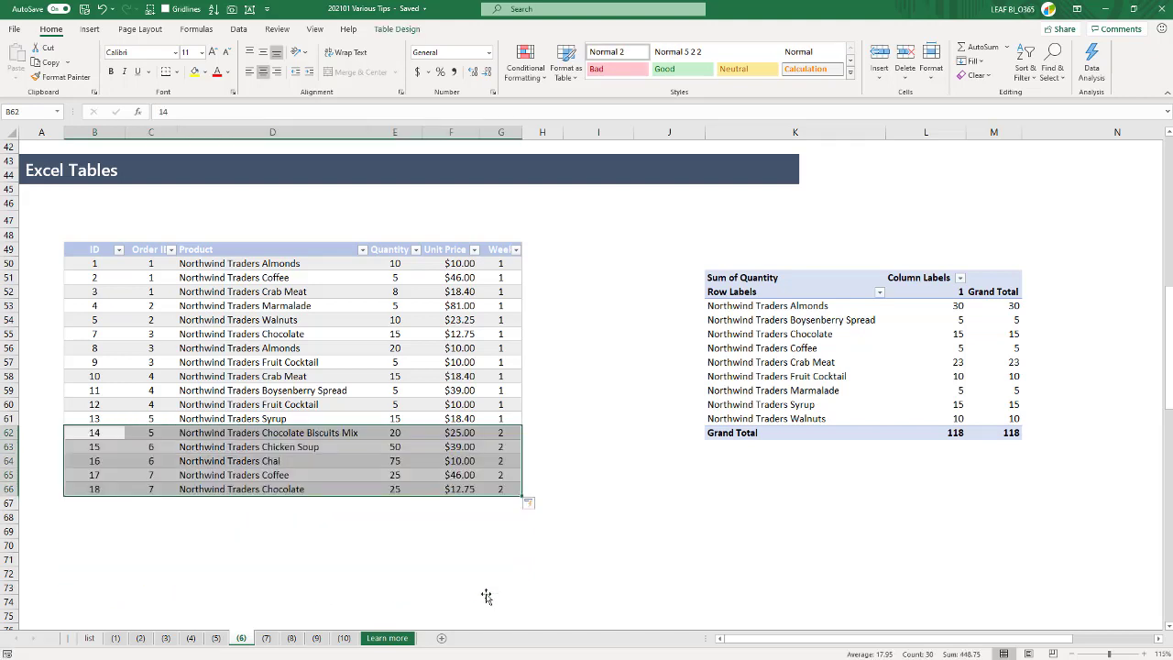
click(432, 531)
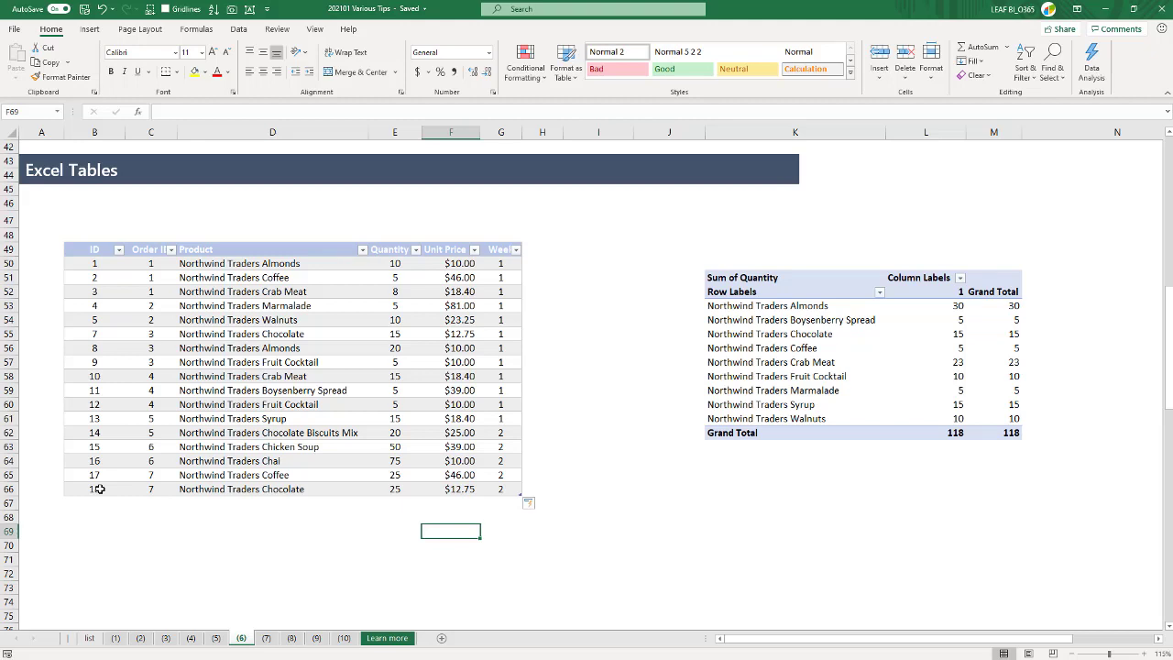
- Refresh the PivotTable so it includes the week 2 rows, and close its field list
right_click(790, 334)
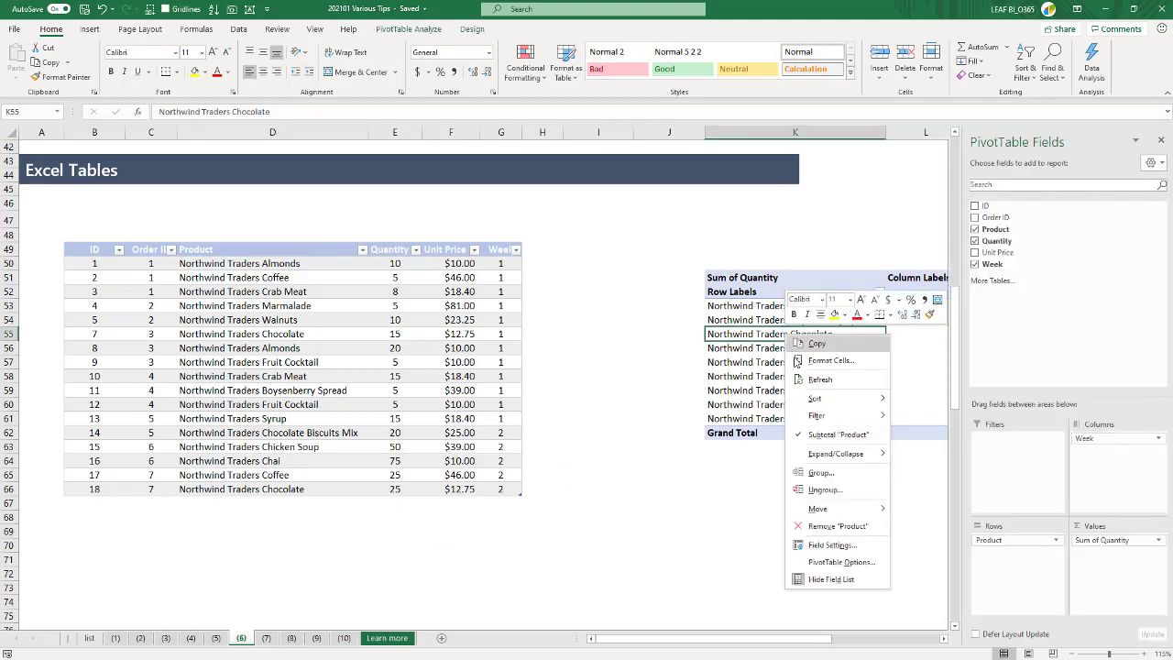
click(802, 380)
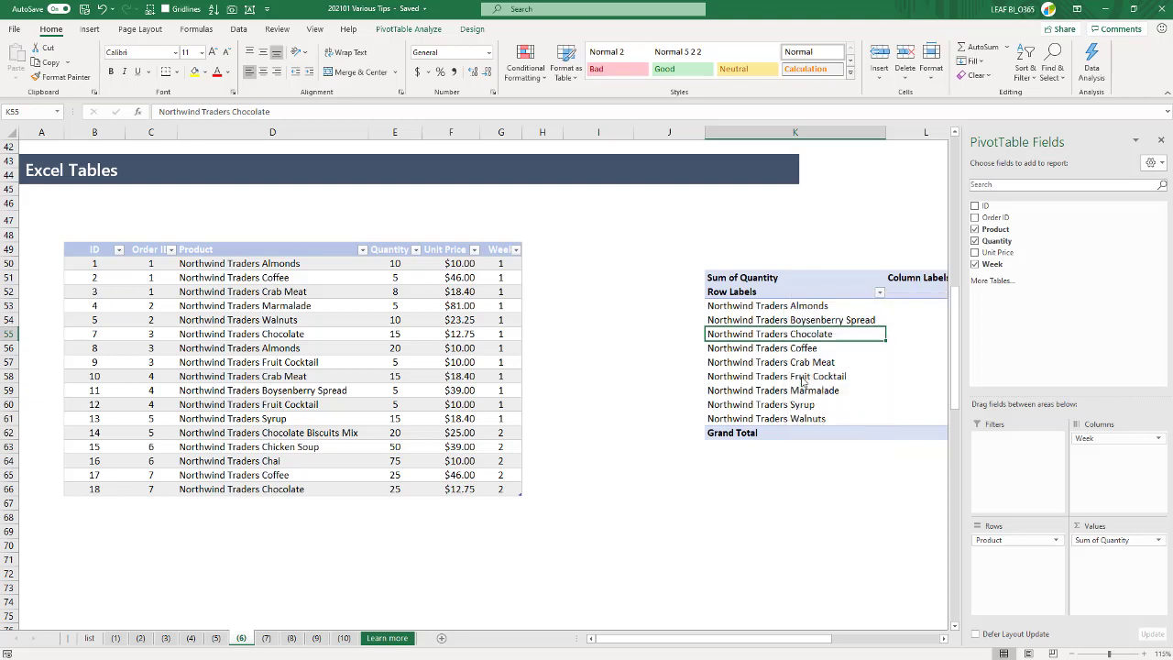
click(909, 232)
drag(990, 294, 989, 461)
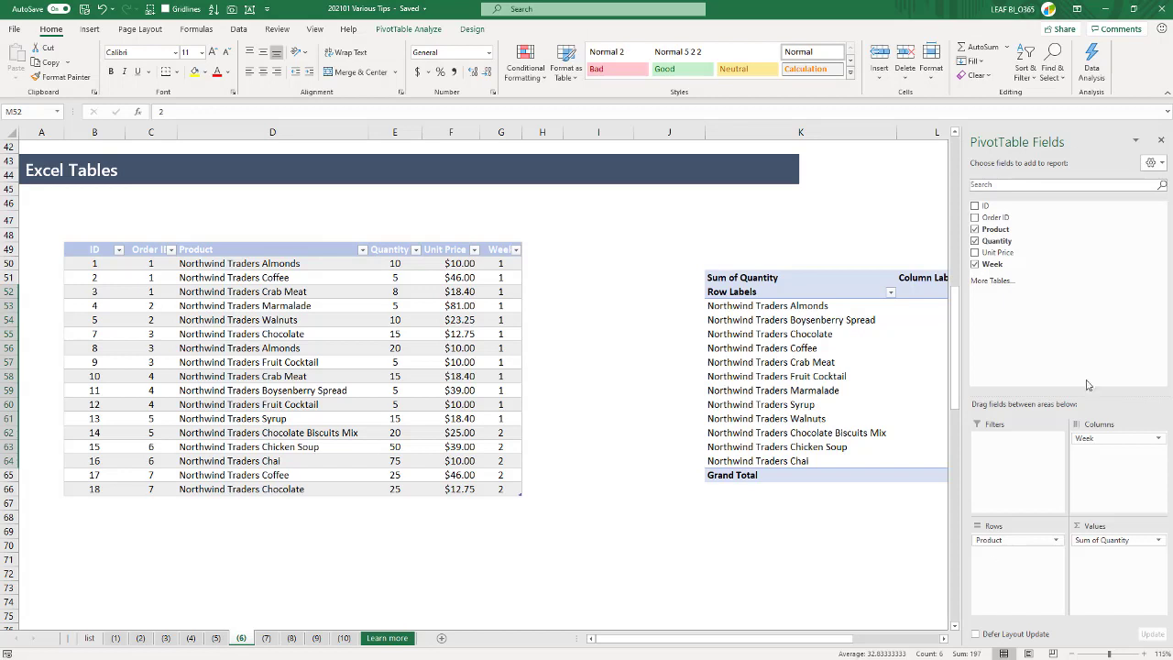
click(1161, 139)
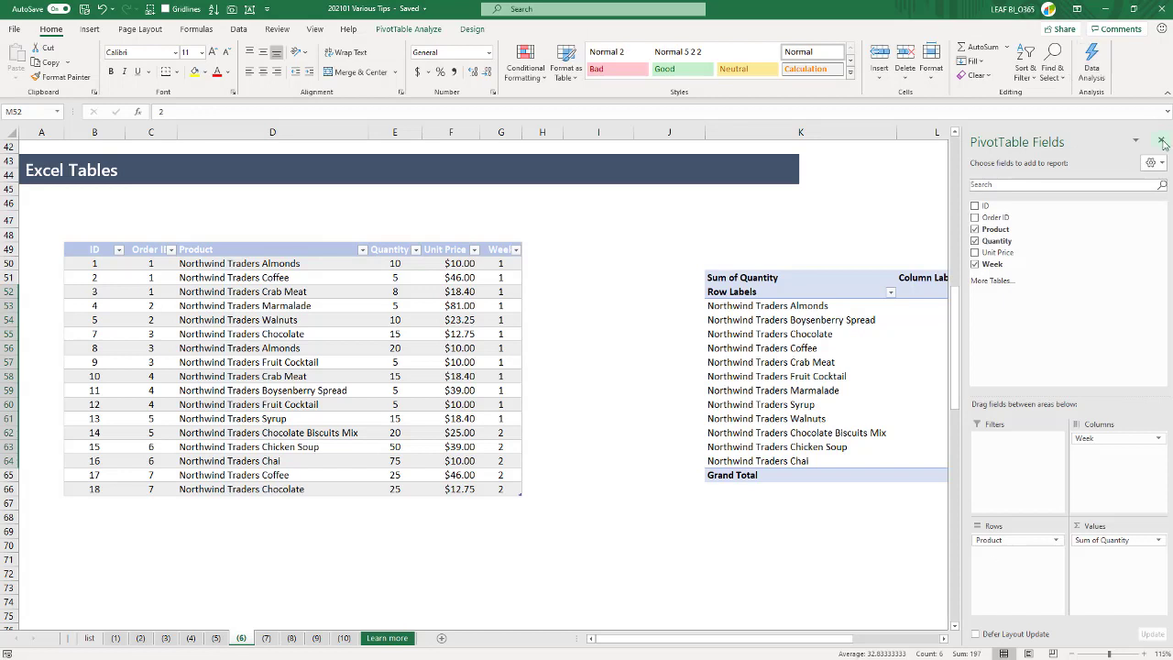
- Hide the empty columns I and J between the order table and the PivotTable
click(505, 505)
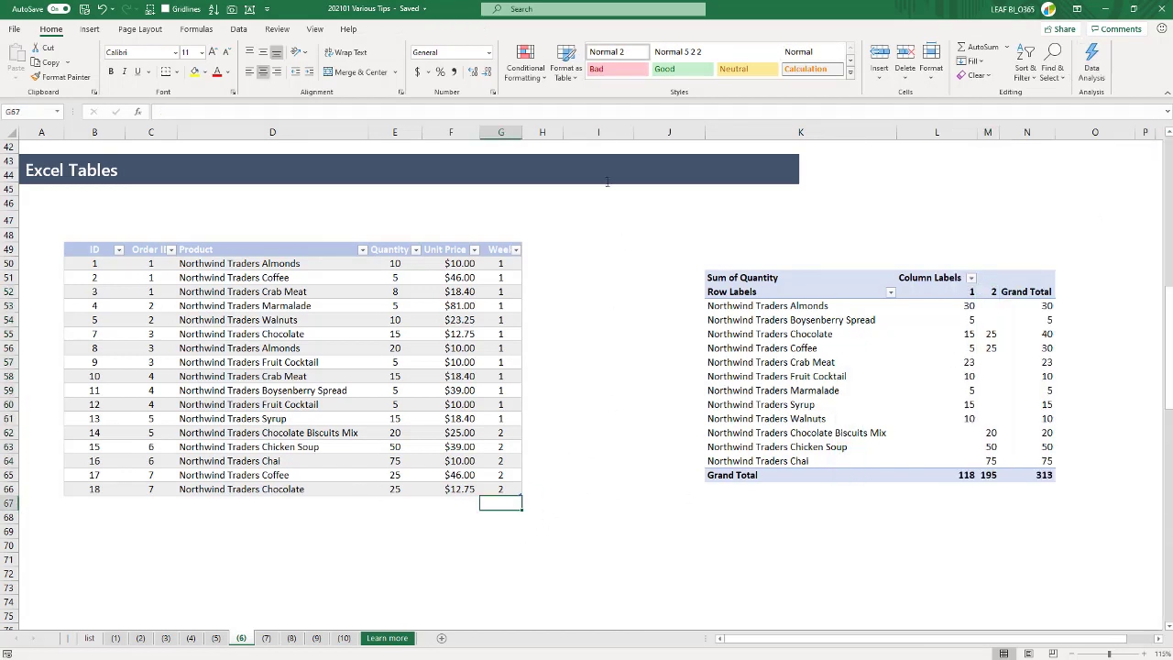
drag(586, 132, 650, 124)
right_click(649, 126)
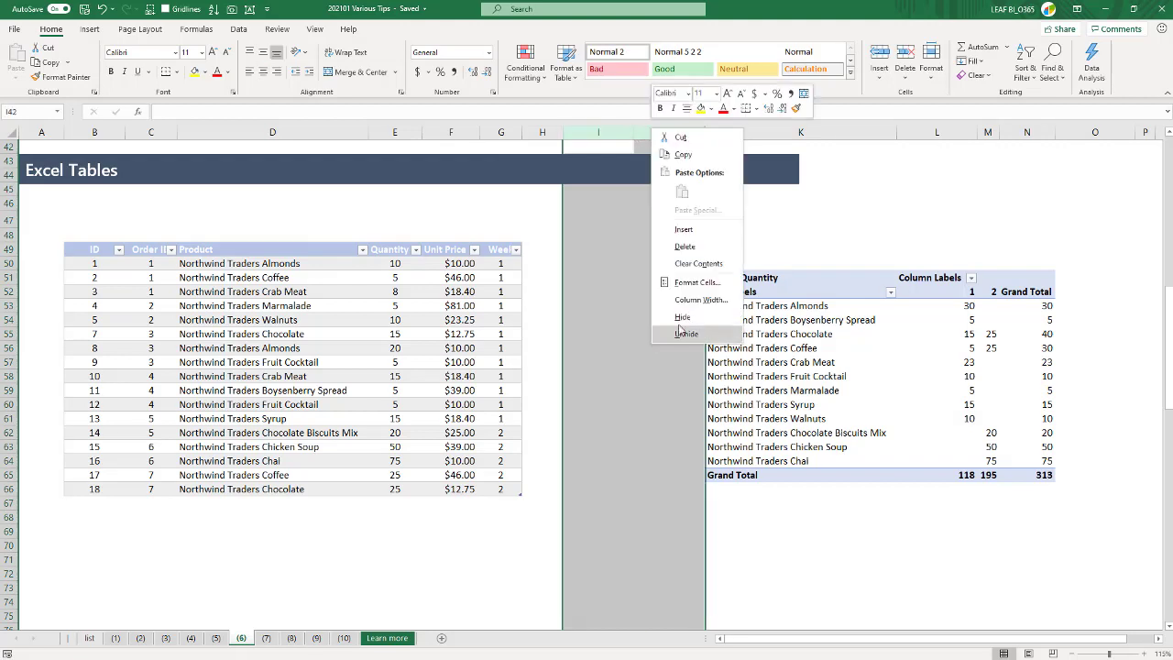
click(675, 320)
click(673, 458)
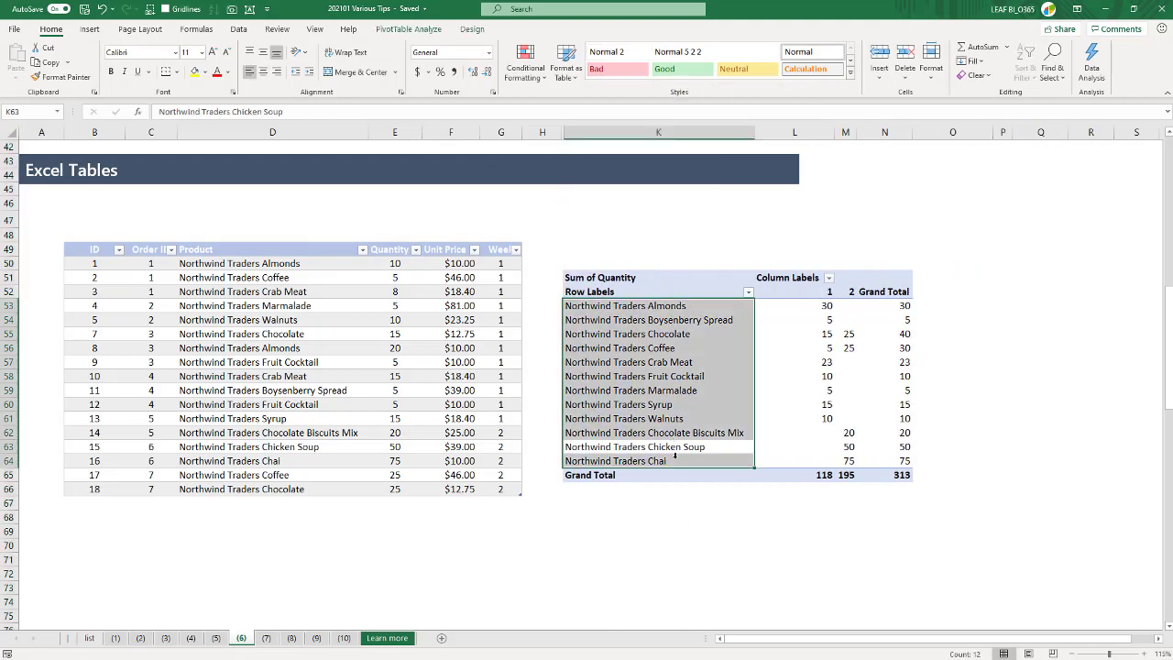
- Start a new table row in row 67 with week 3 and a quantity of 1000
click(494, 503)
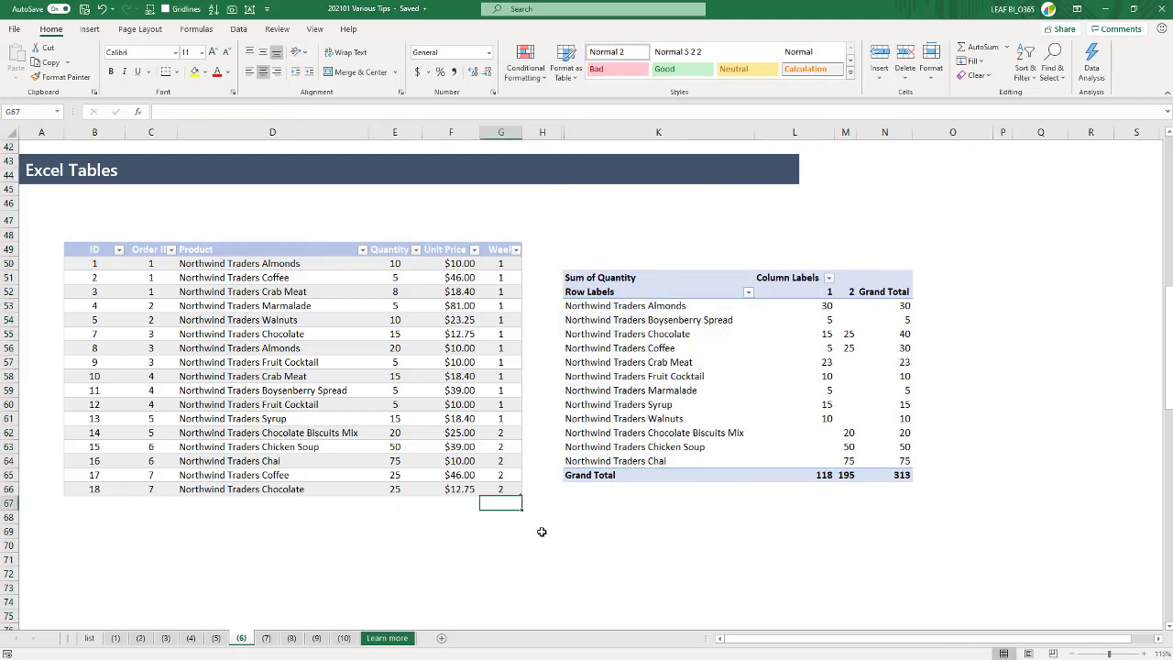
text(3)
key(Left)
key(Left)
key(Left)
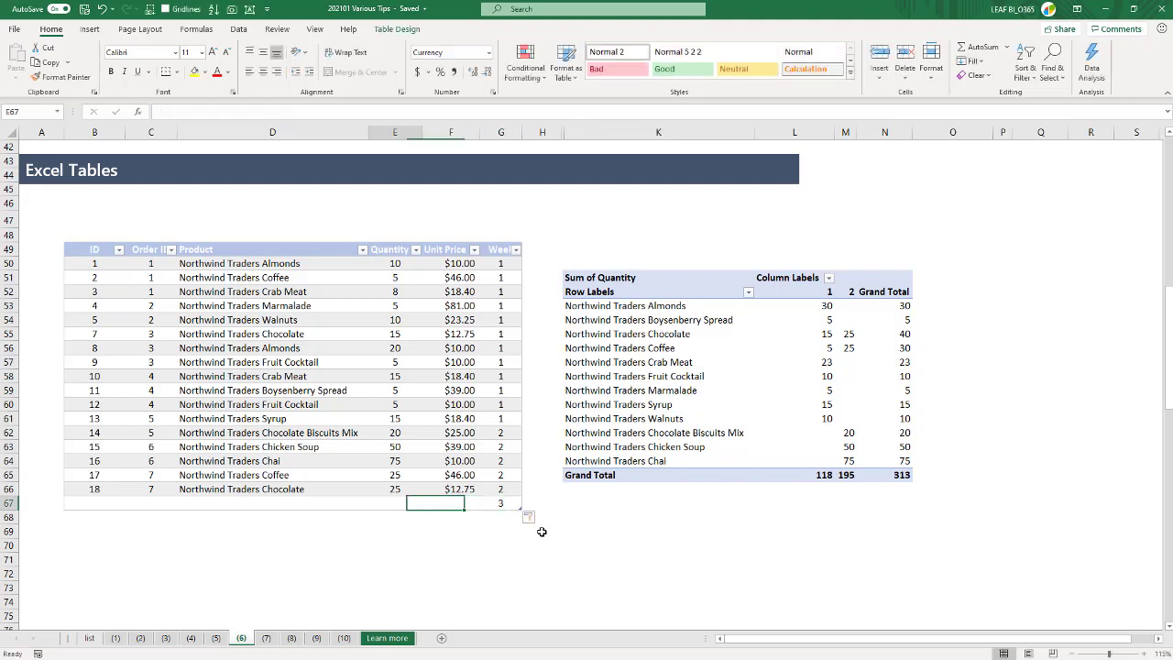
key(Right)
text(1000)
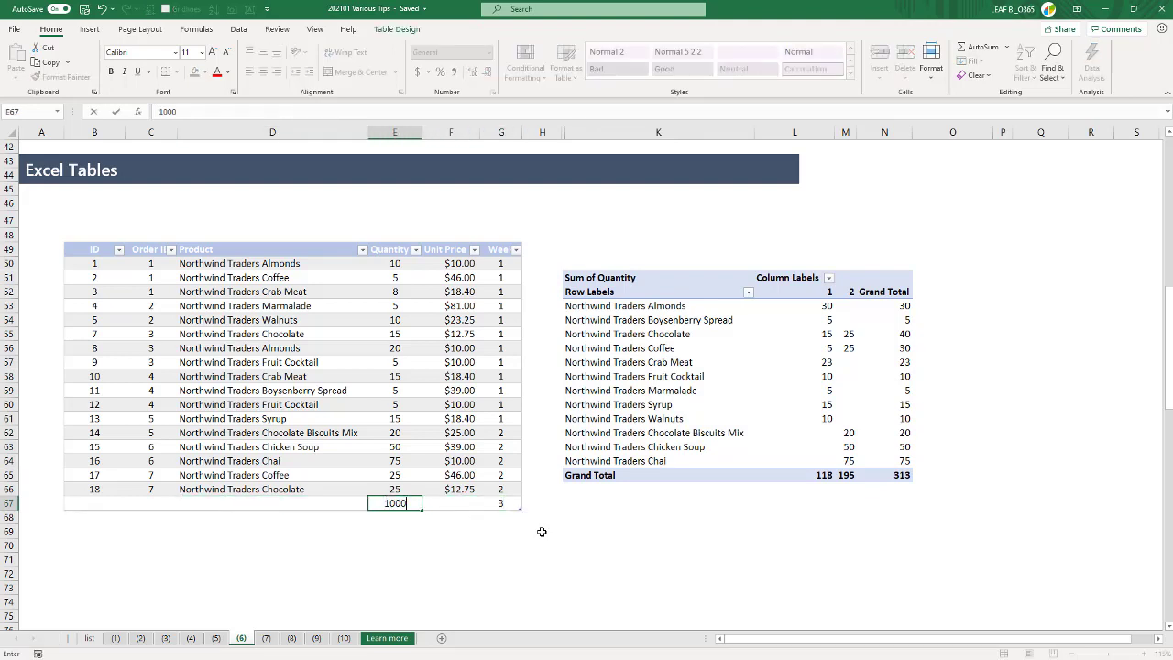
key(Return)
- Copy the product Northwind Traders Chocolate from D66 into D67 for the week 3 row
key(Left)
key(Up)
key(Up)
key(ctrl+c)
key(Down)
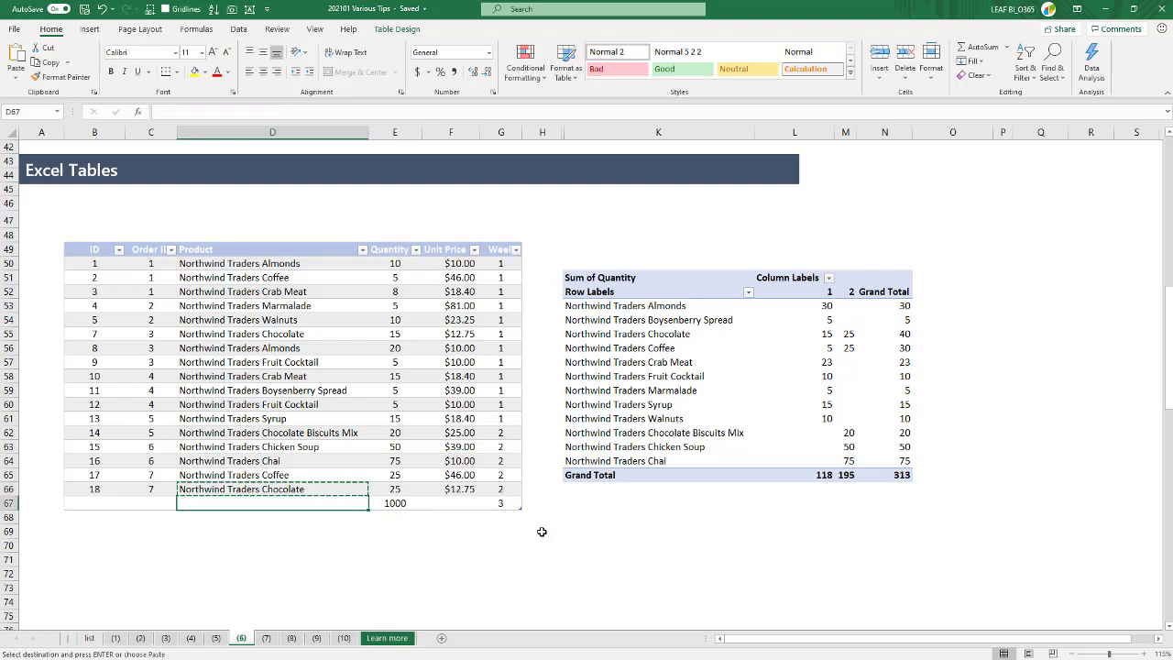
key(Return)
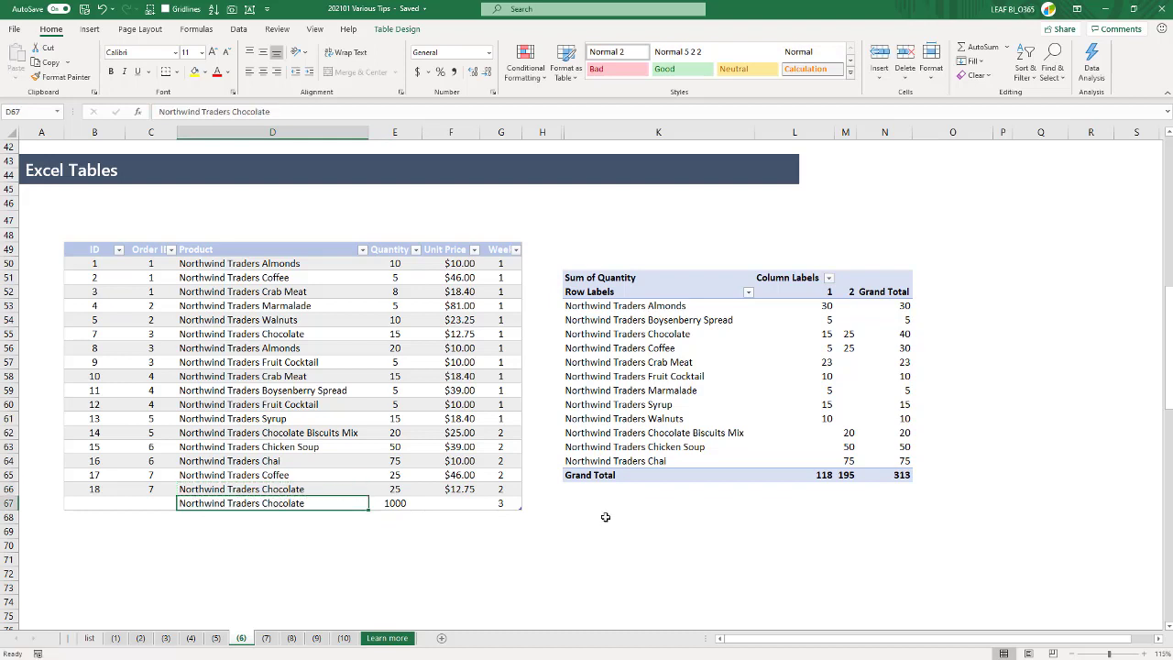
- Refresh the PivotTable so it includes the week 3 row
right_click(676, 438)
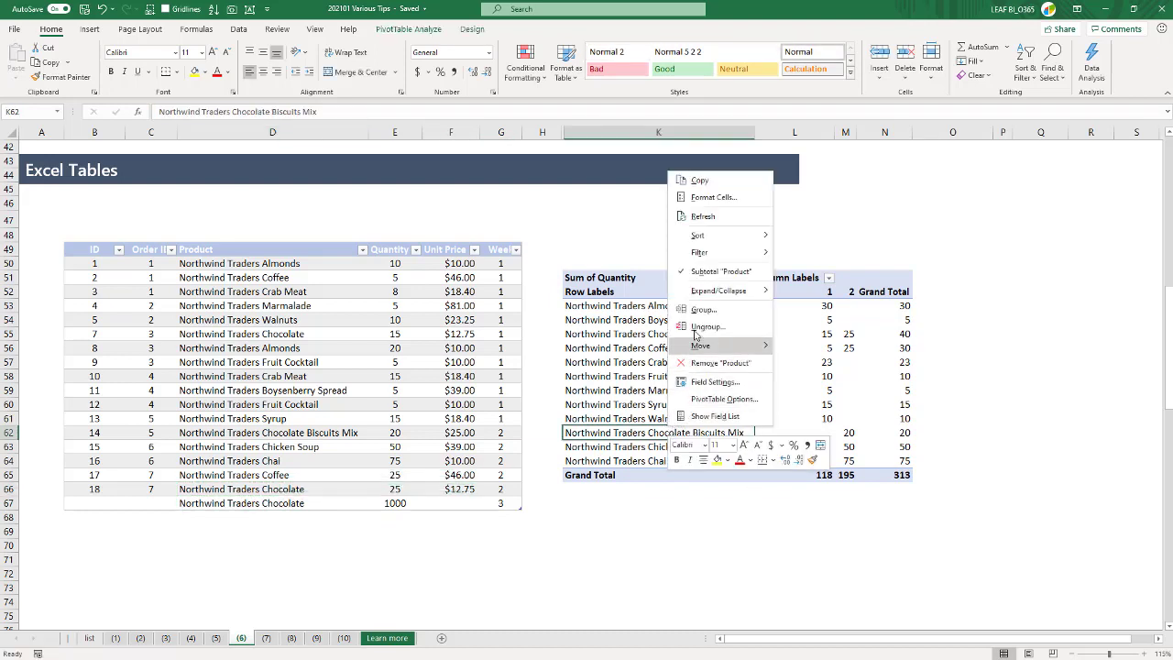
click(696, 220)
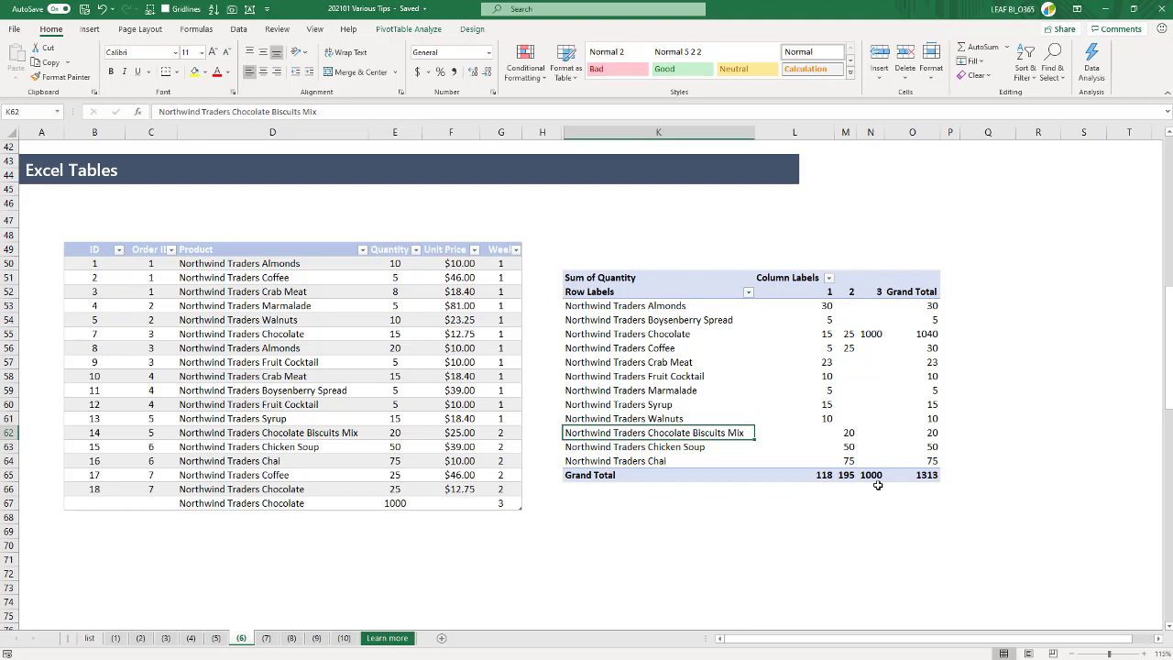
- Add a new table column headed Ext Revenue in H49, beside the Week column
click(542, 253)
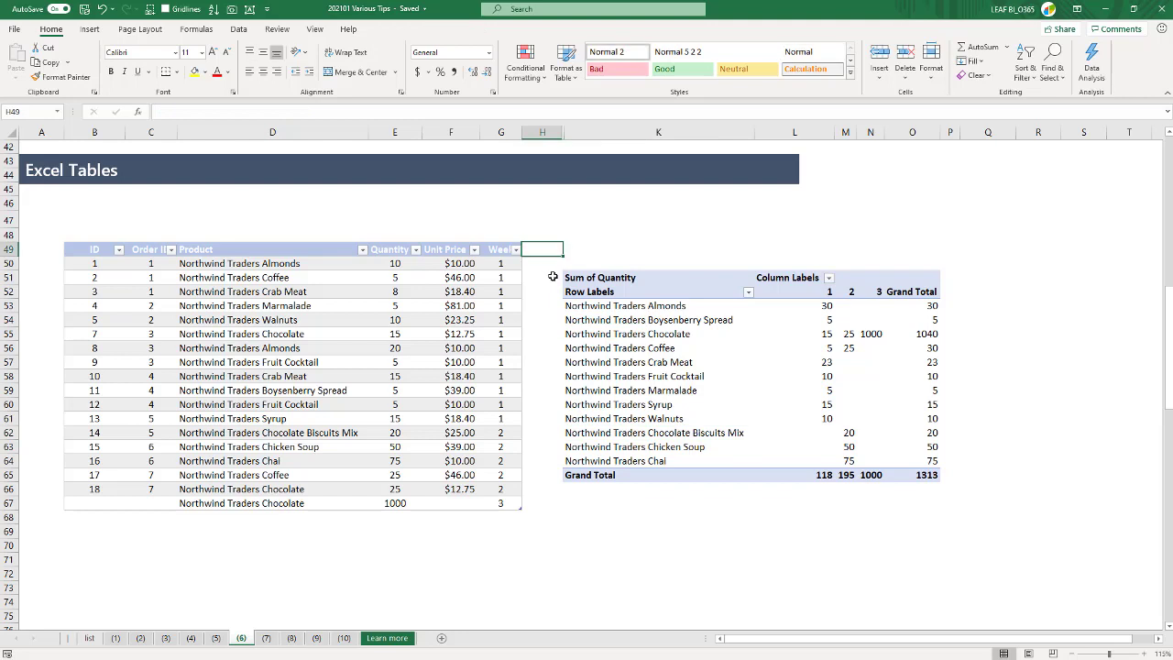
text(Ext)
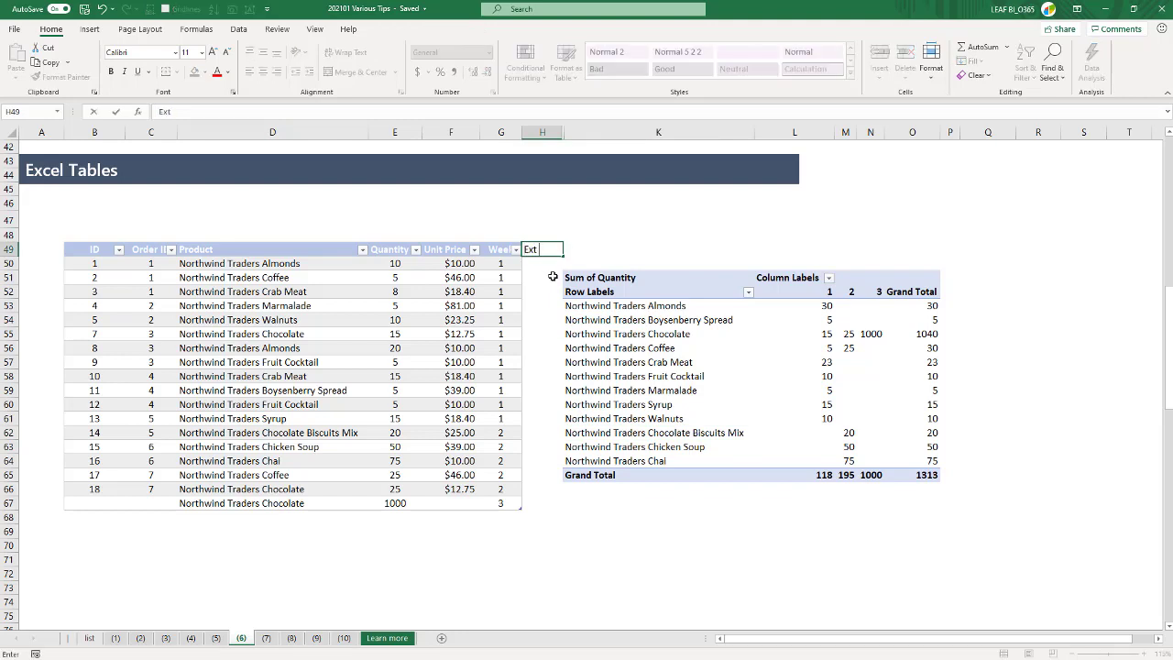
text( Revenue)
key(Return)
text(=)
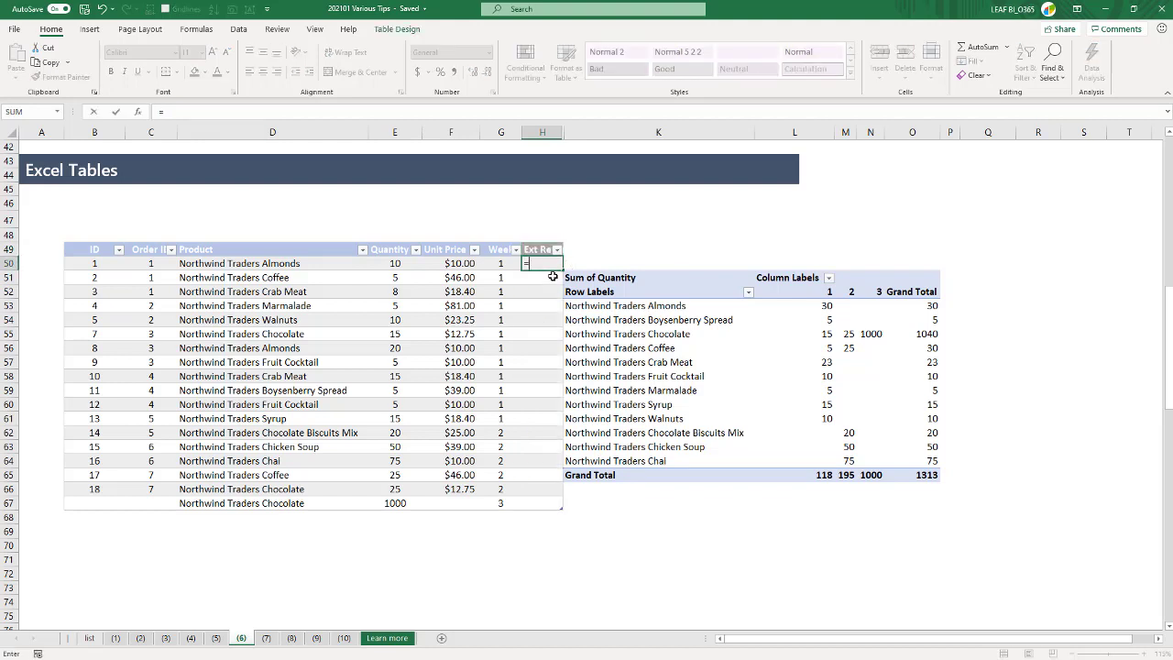
key(Left)
key(Left)
key(Left)
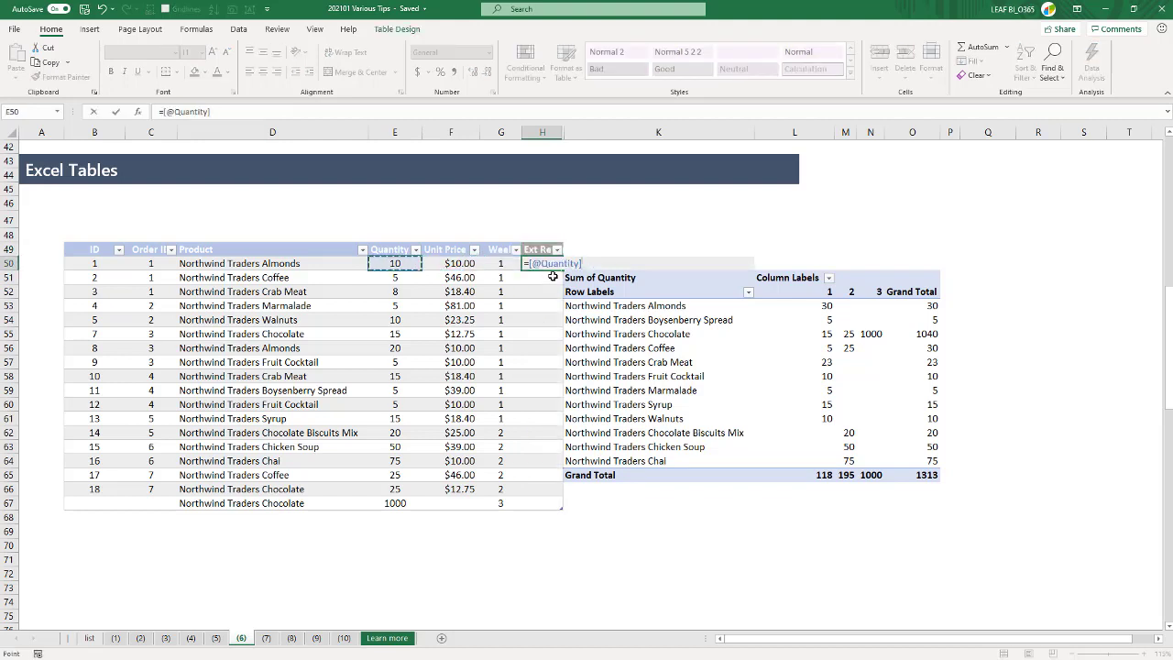
text(*)
key(Left)
key(Left)
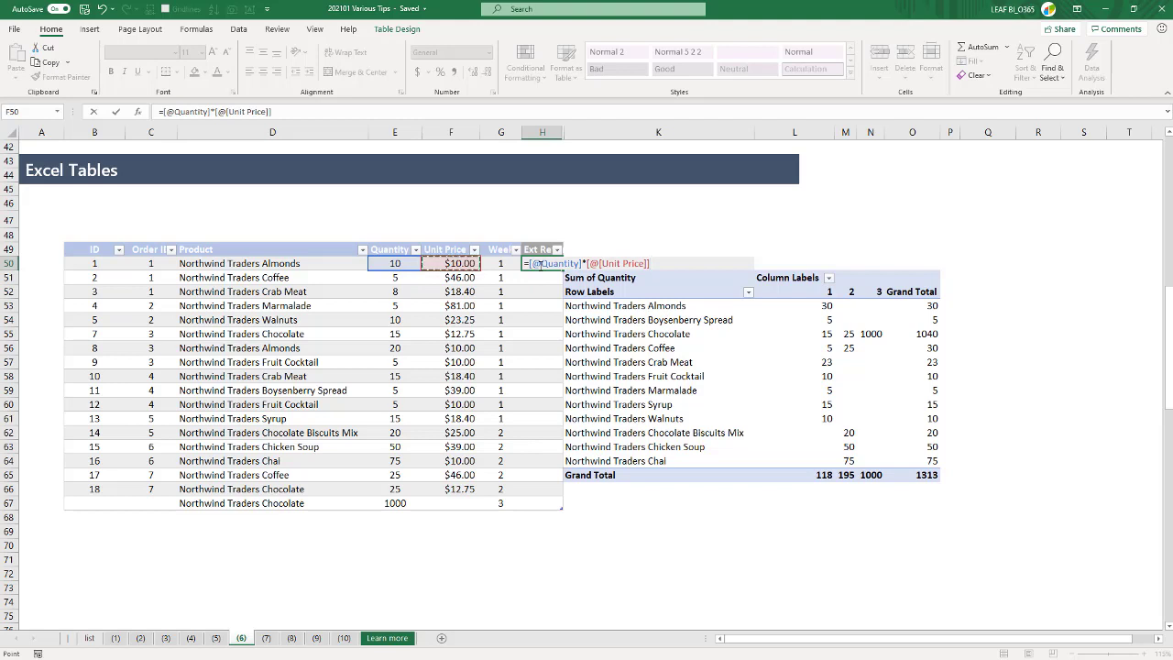
key(Return)
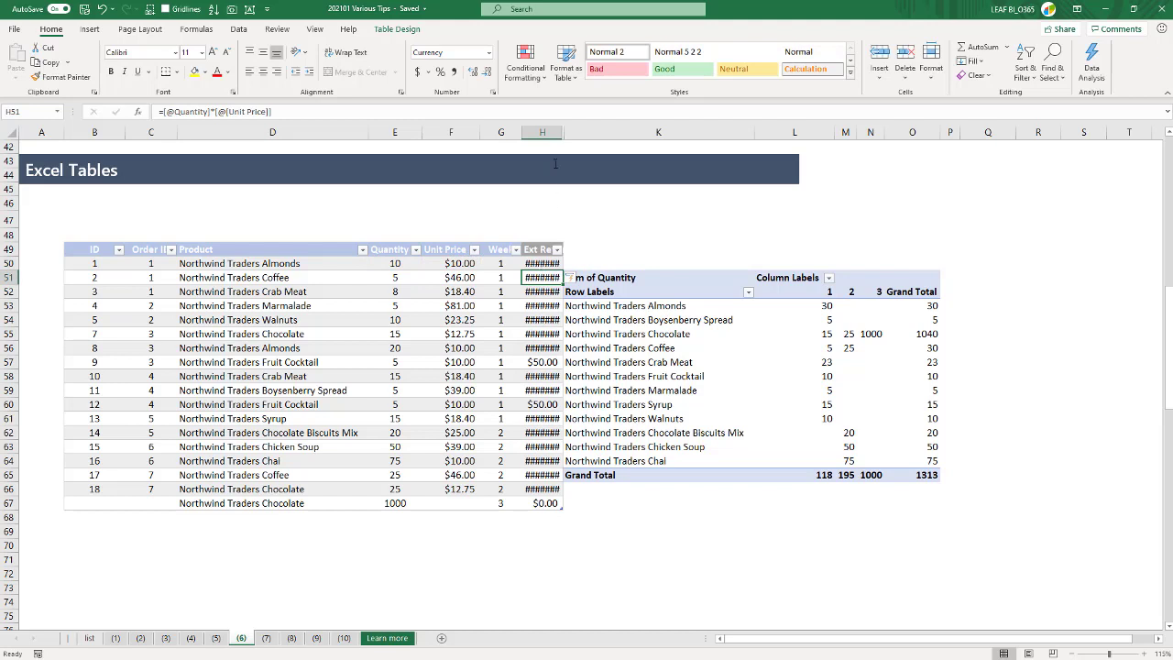
double_click(558, 133)
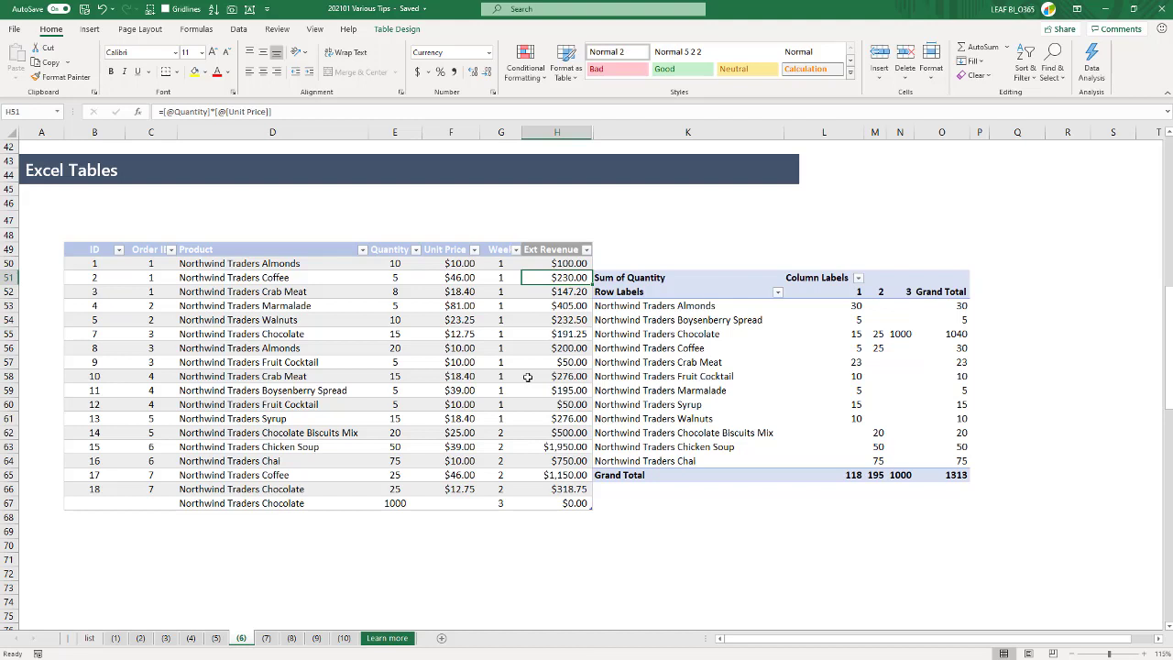
- Refresh the PivotTable and replace Quantity with Ext Revenue as its summed value field
right_click(656, 348)
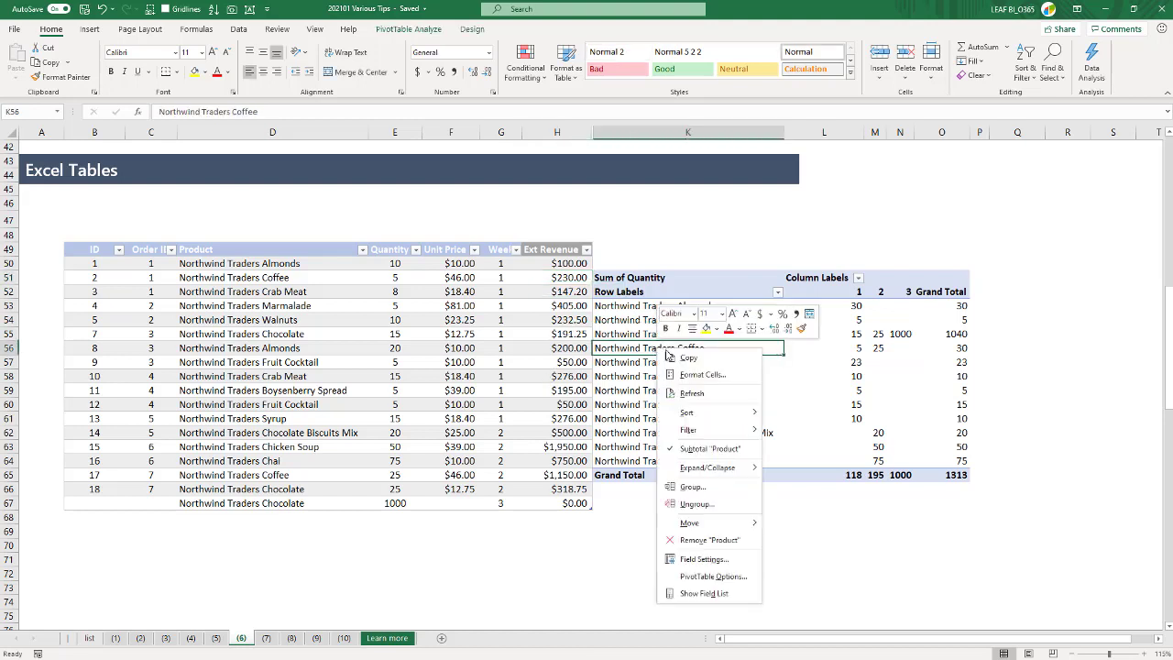
click(685, 396)
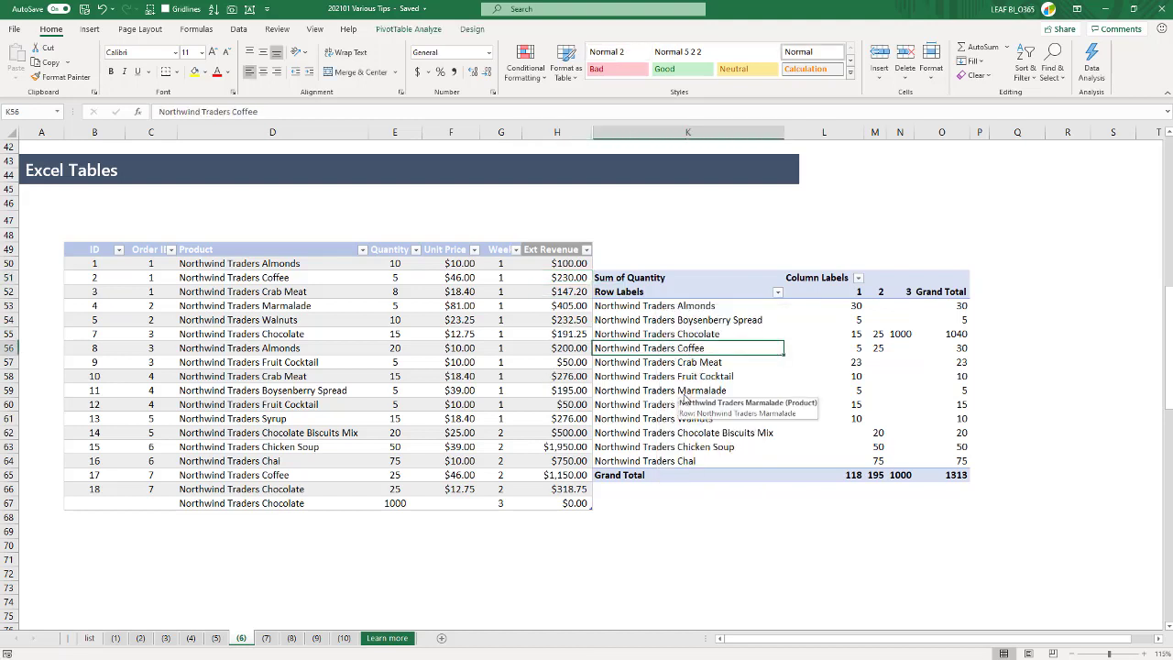
right_click(682, 396)
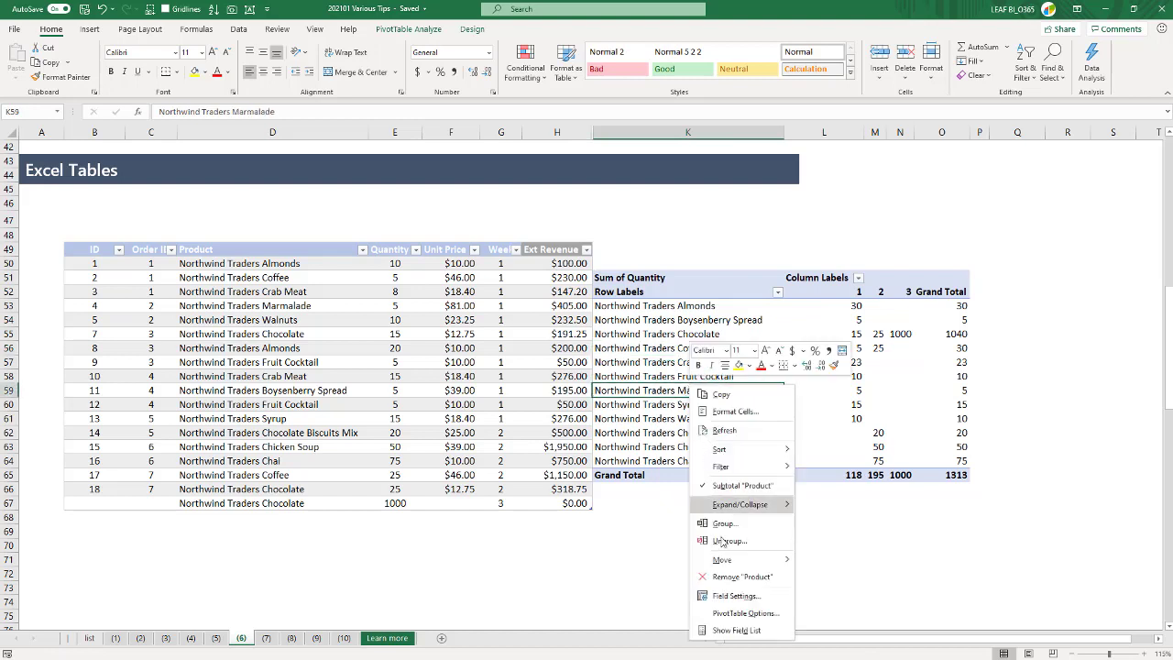
click(733, 631)
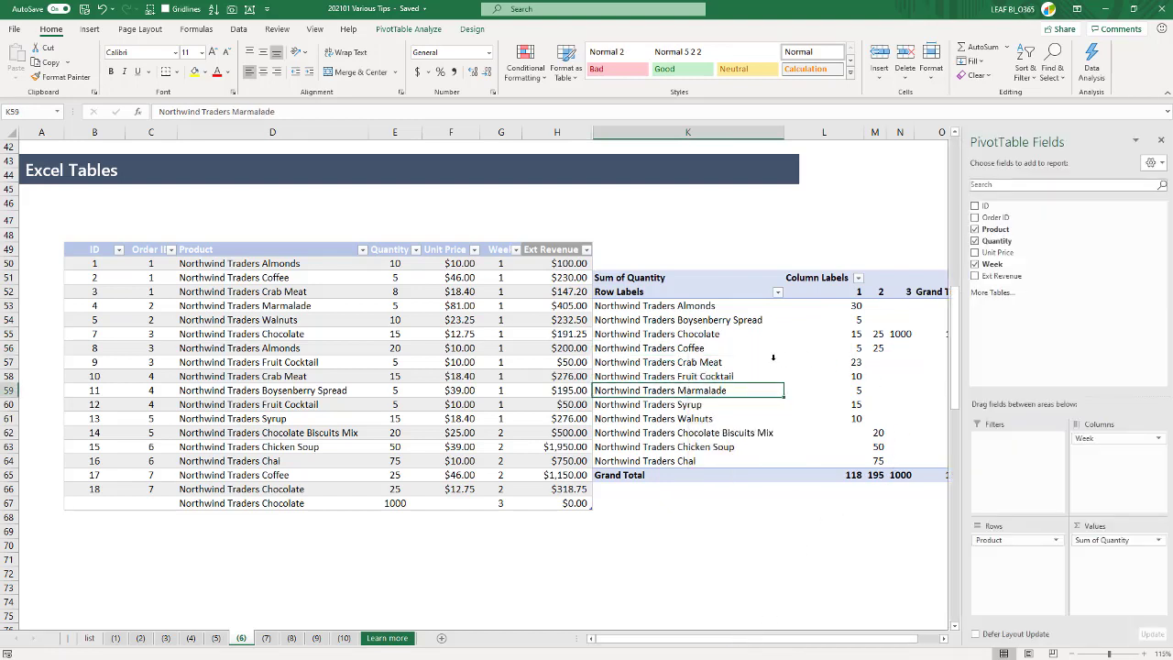
drag(1107, 539, 907, 561)
click(975, 277)
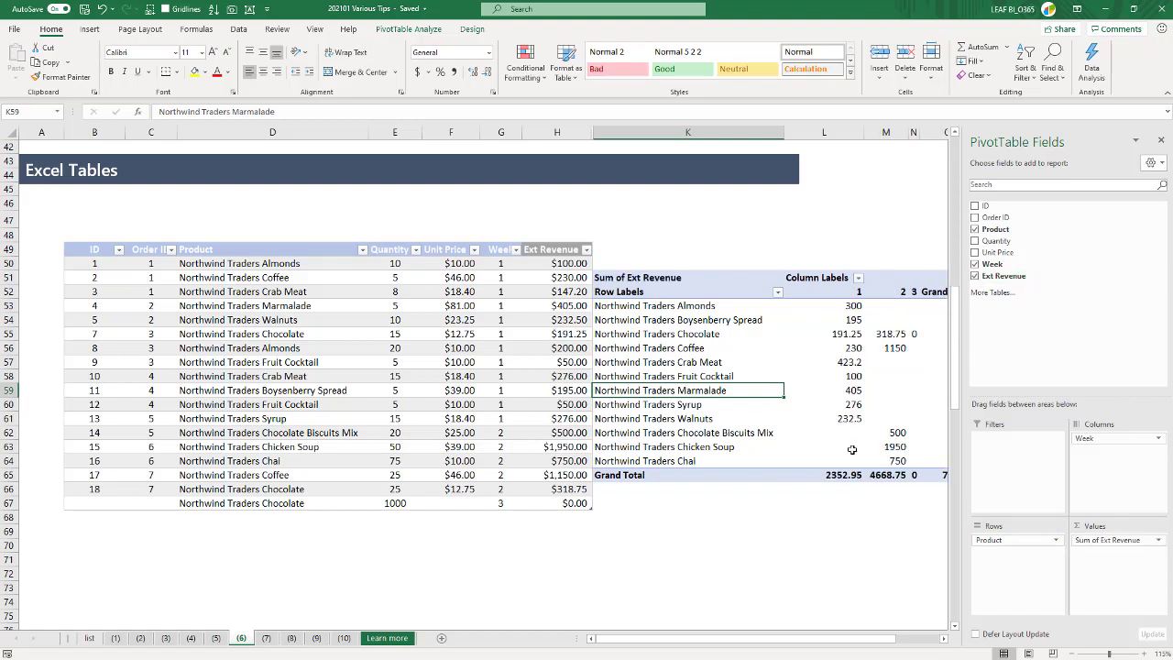
mouse_move(852, 449)
click(760, 253)
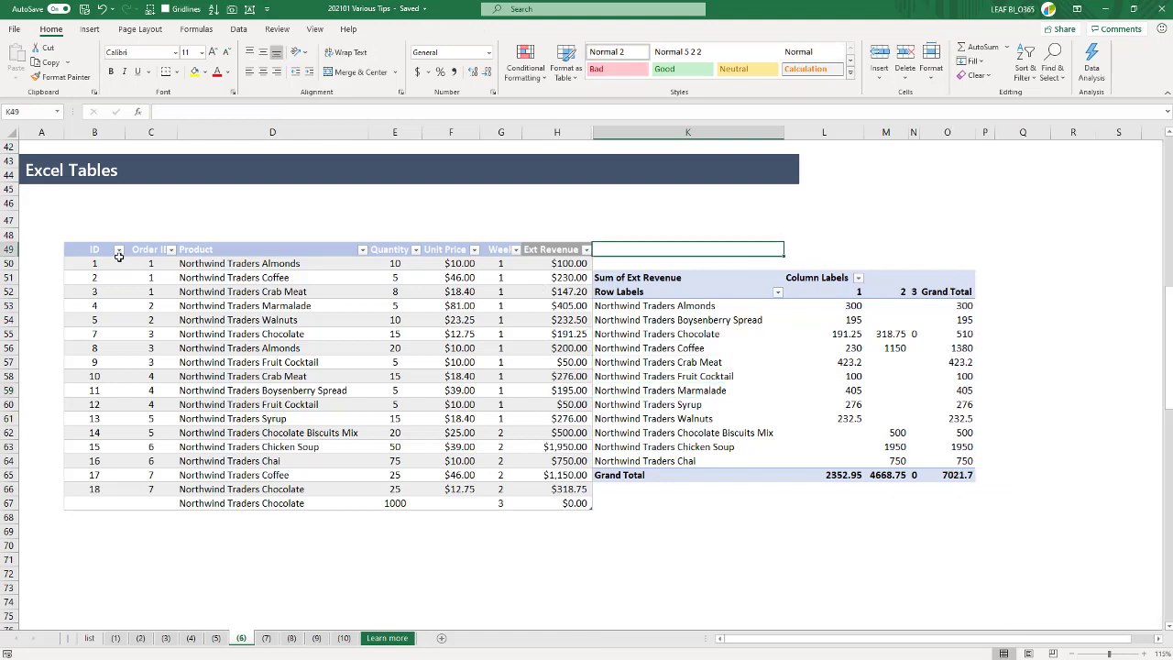
- Create a second PivotTable from the OrderDetails table at K71 on this sheet, with Week as rows and Ext Revenue as values
drag(99, 250, 532, 503)
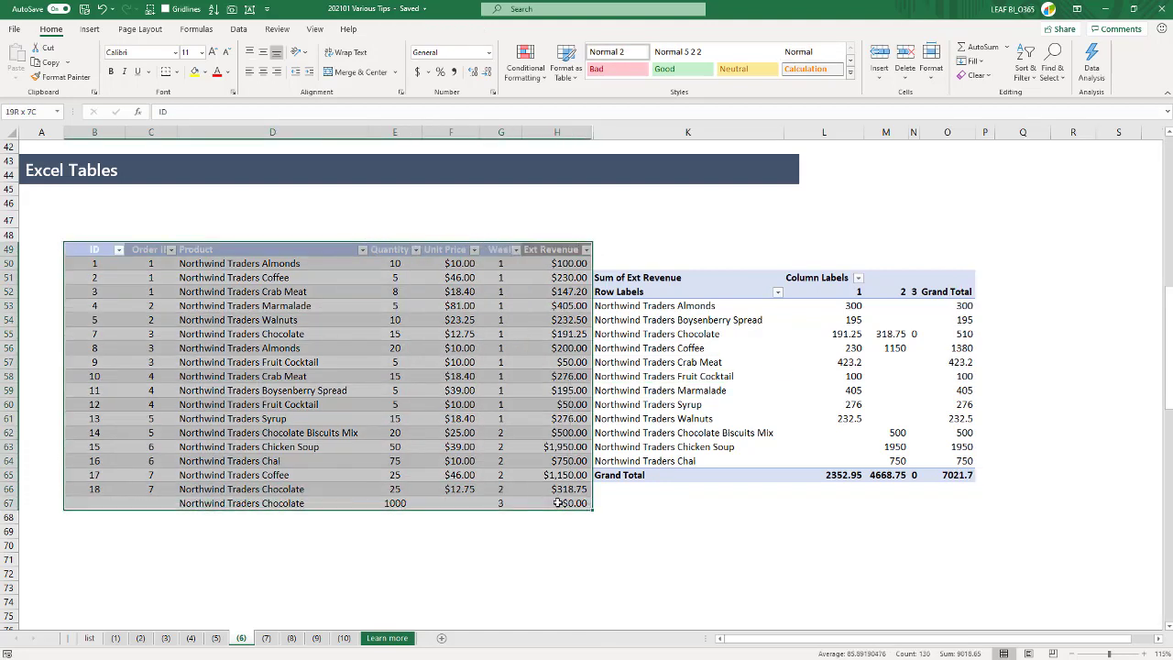
click(90, 29)
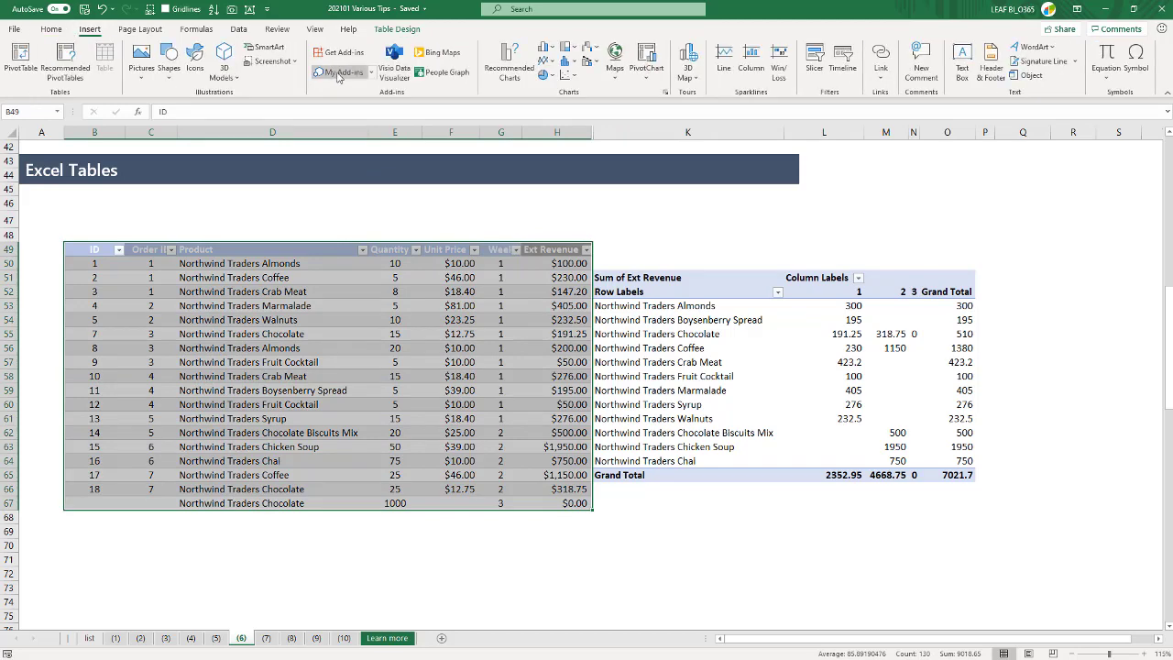
click(21, 61)
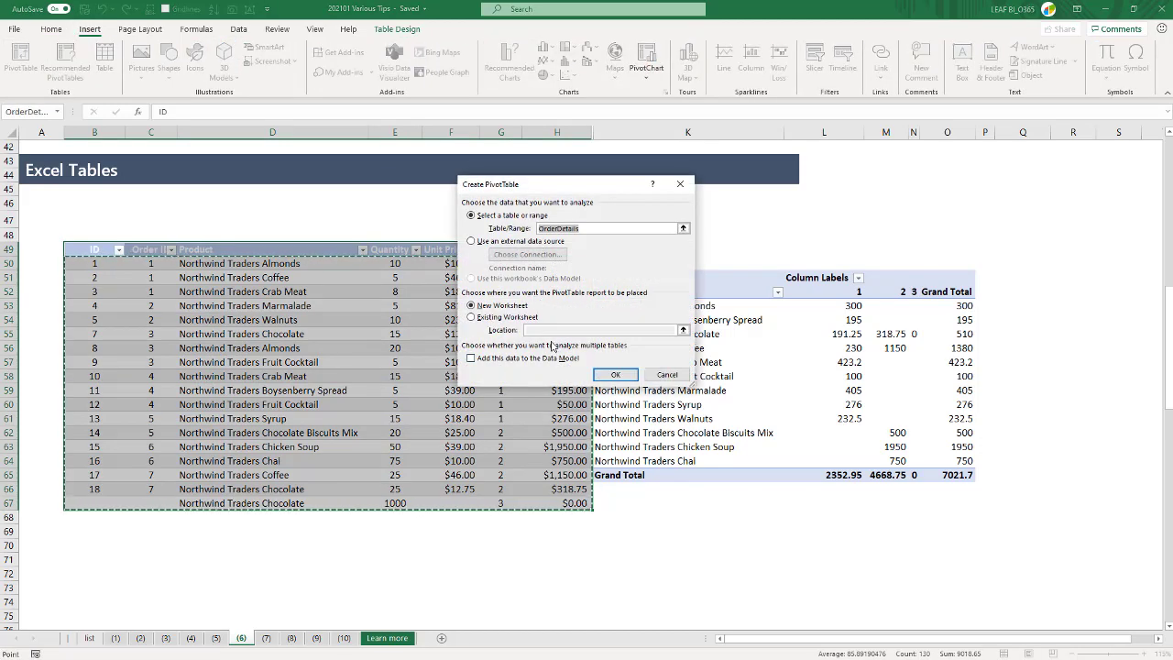
click(495, 317)
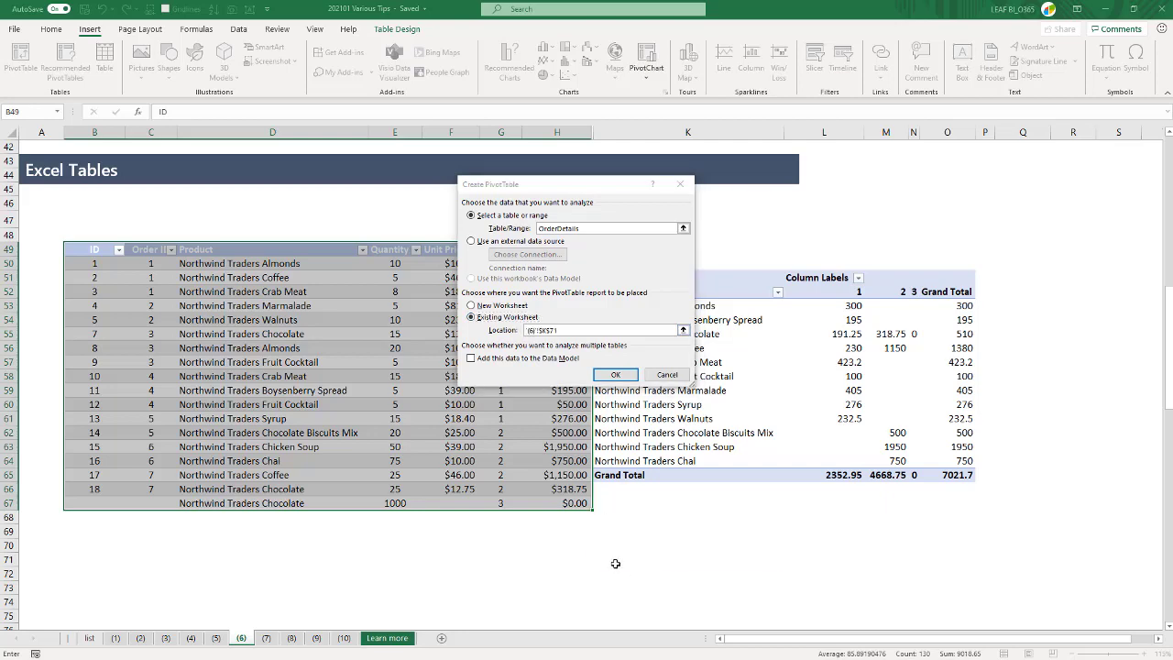
click(623, 560)
click(616, 376)
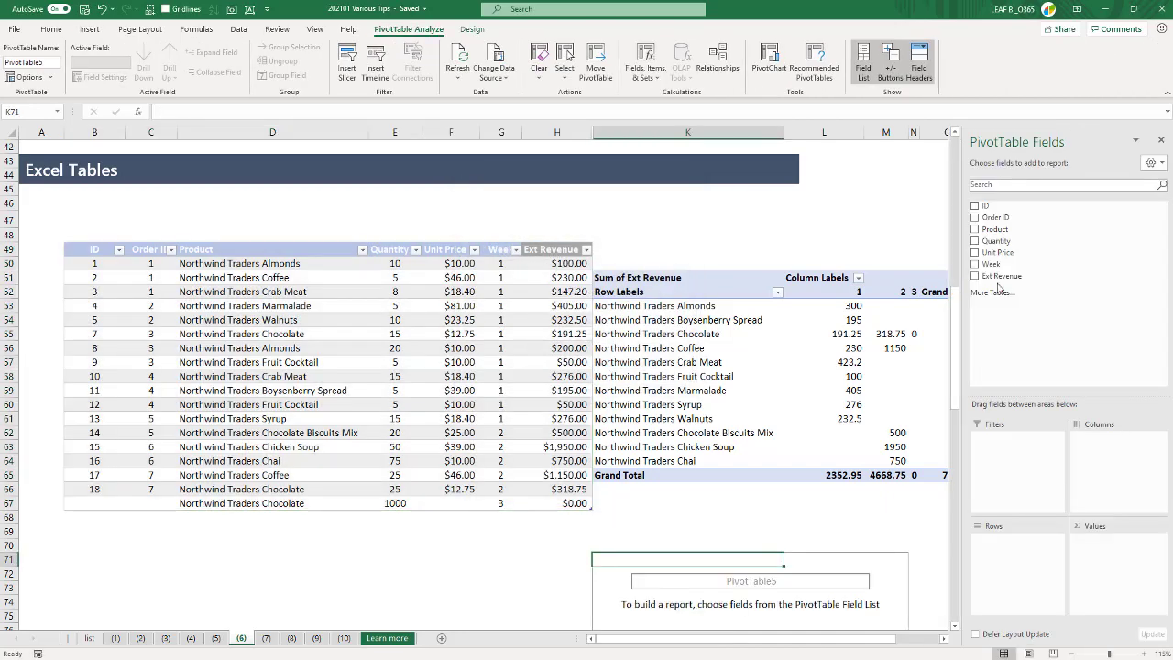
drag(1000, 276, 1022, 556)
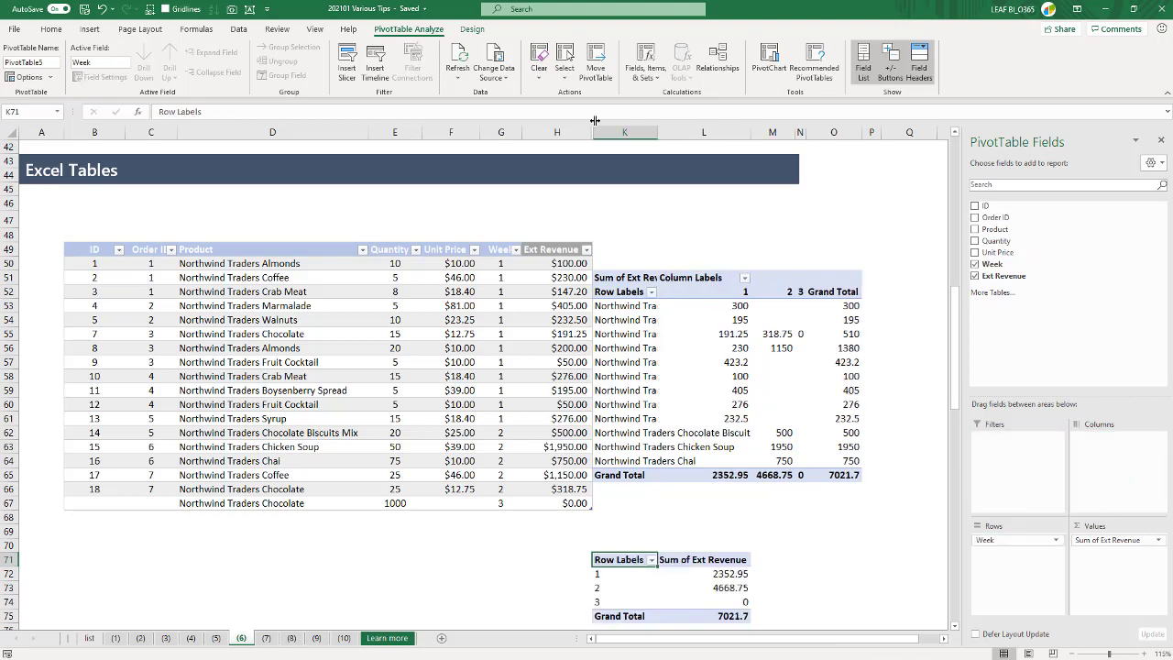
- Insert a clustered column PivotChart for the weekly revenue PivotTable and move it off the order table
click(766, 60)
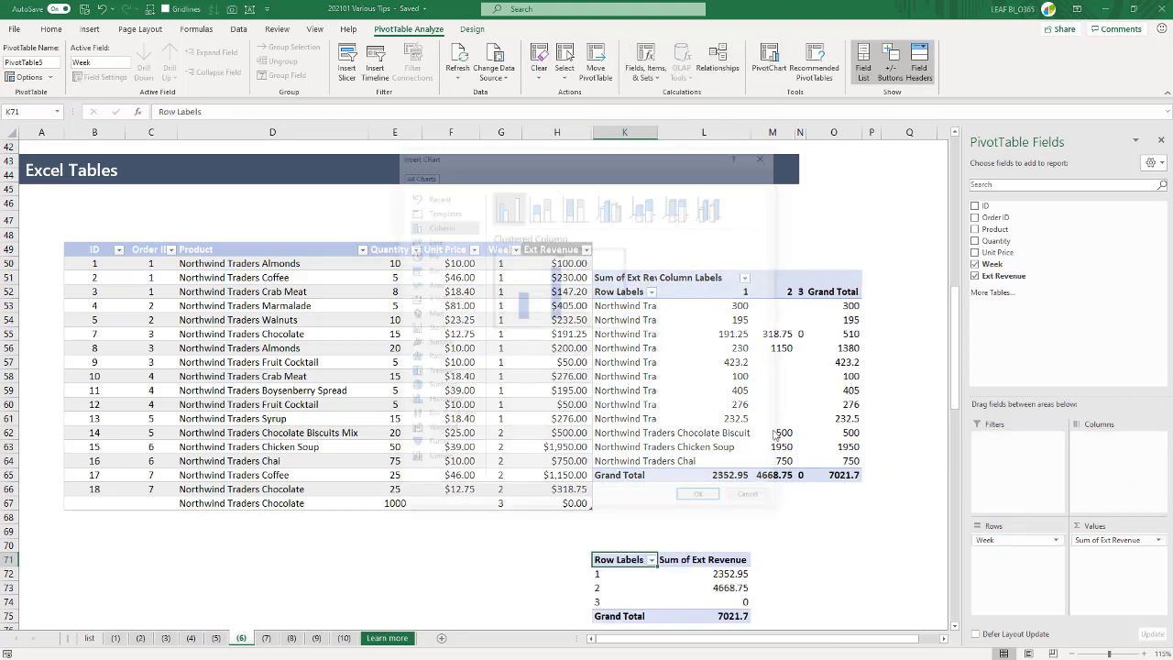
click(701, 499)
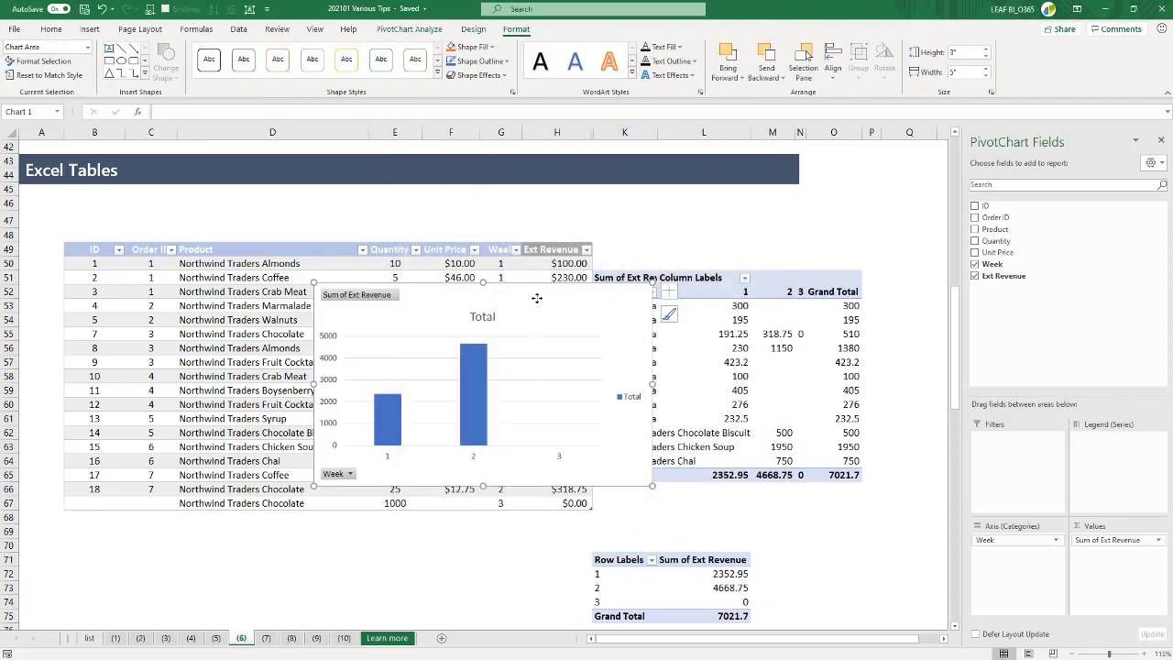
drag(535, 306, 881, 404)
- Set the unit price of the week 3 order in F67 to 1
click(466, 502)
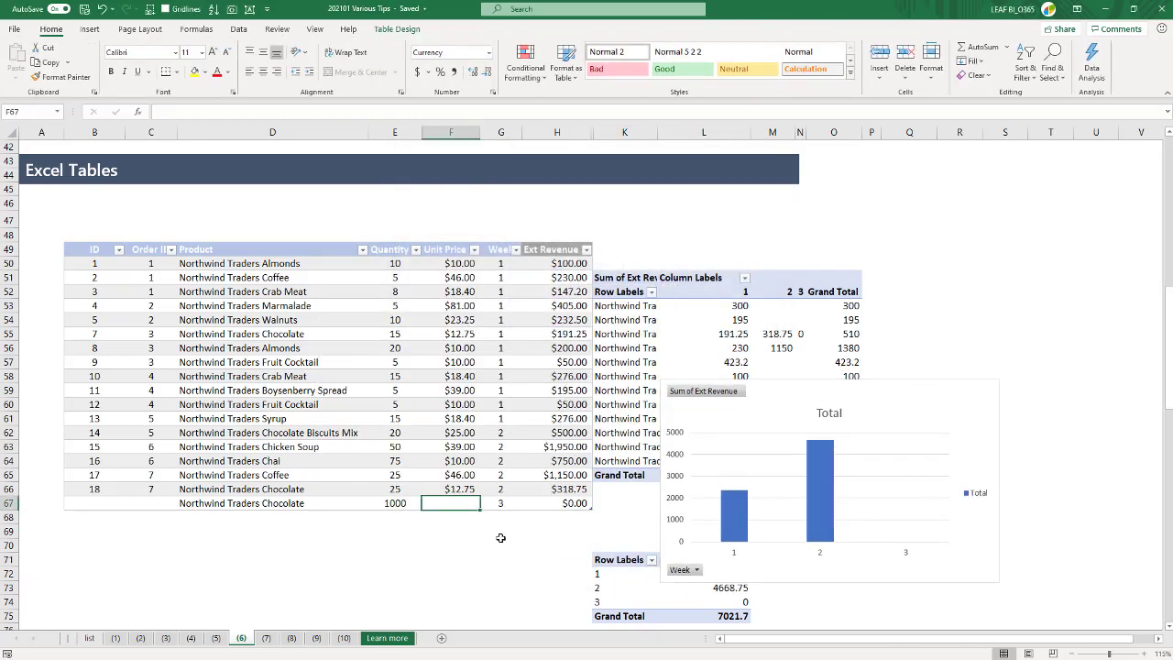
text(1)
key(ctrl+Return)
- Move the PivotChart below the order table, leaving room for new rows, and refresh the weekly revenue PivotTable
right_click(864, 409)
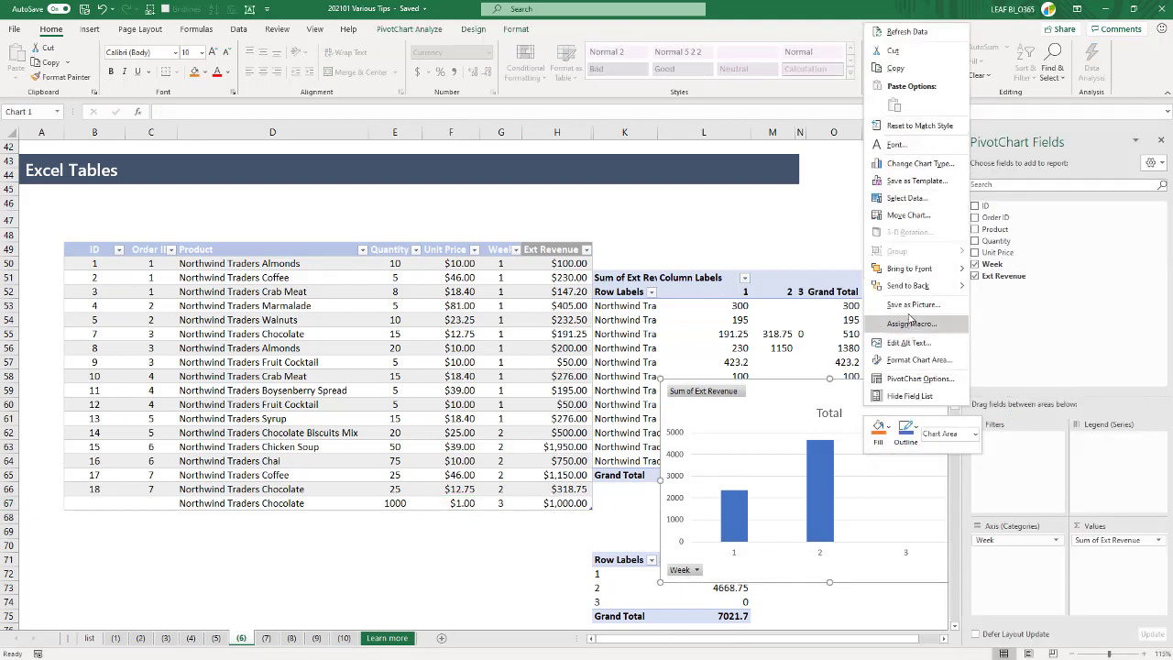
click(773, 402)
drag(755, 398, 340, 540)
right_click(703, 589)
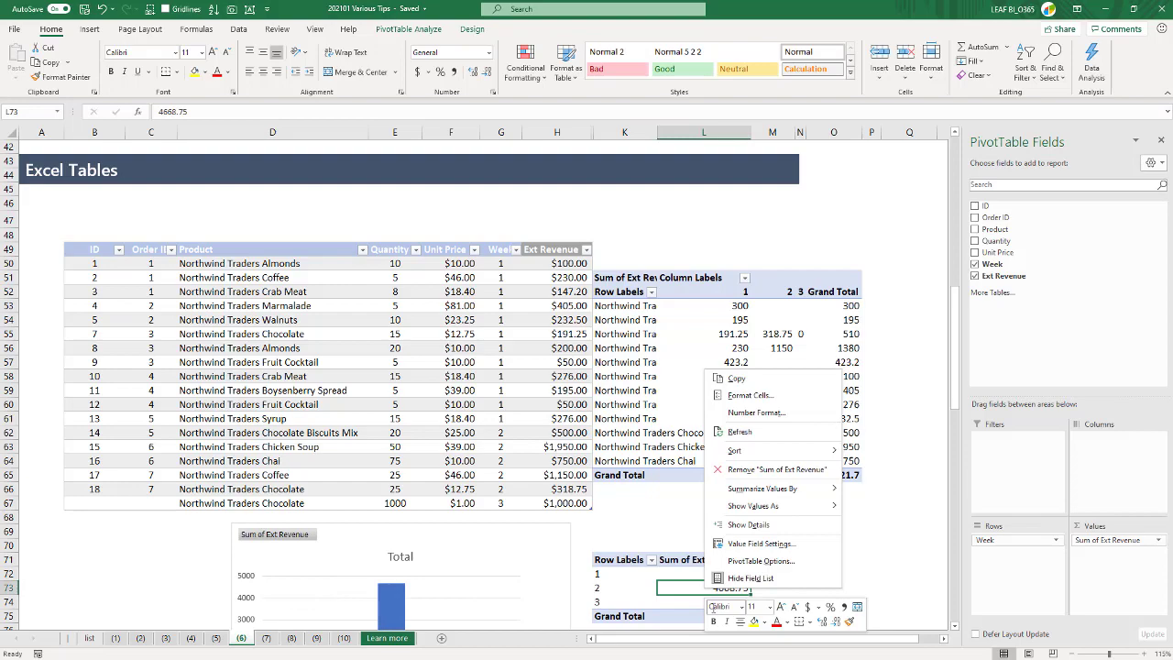
click(739, 431)
scroll(839, 547, down, 2)
scroll(838, 547, down, 3)
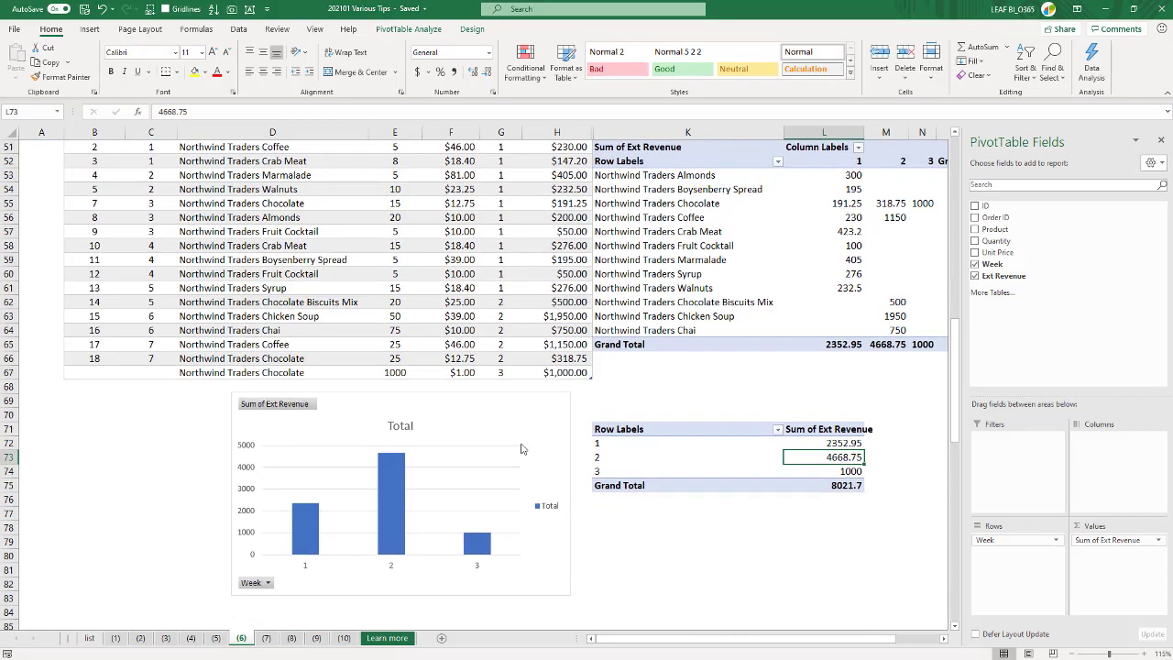
drag(498, 406, 498, 425)
- Add a table row in row 68 with week 4, a unit price of 15 and a quantity of 1500
click(496, 384)
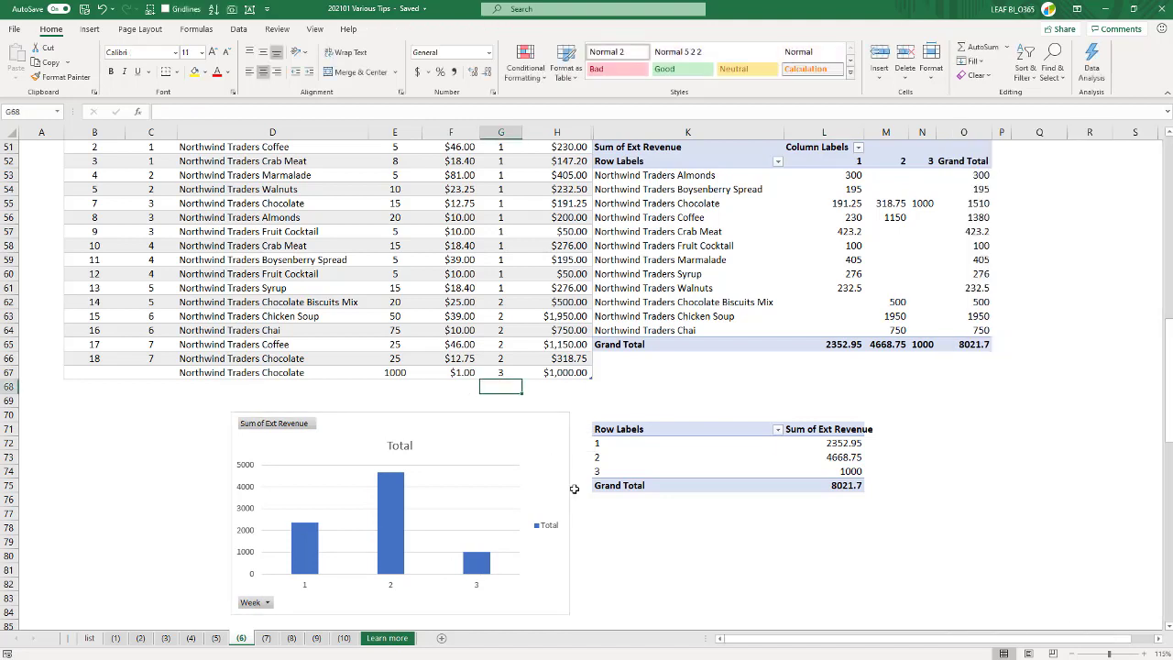
text(4)
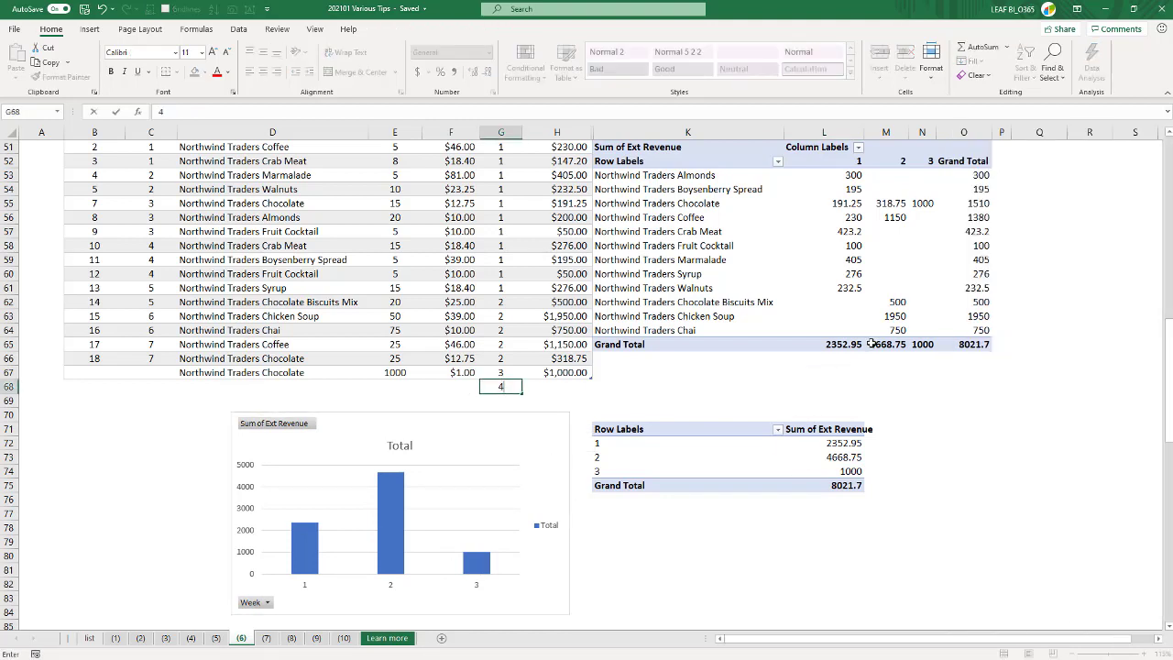
key(Return)
key(Up)
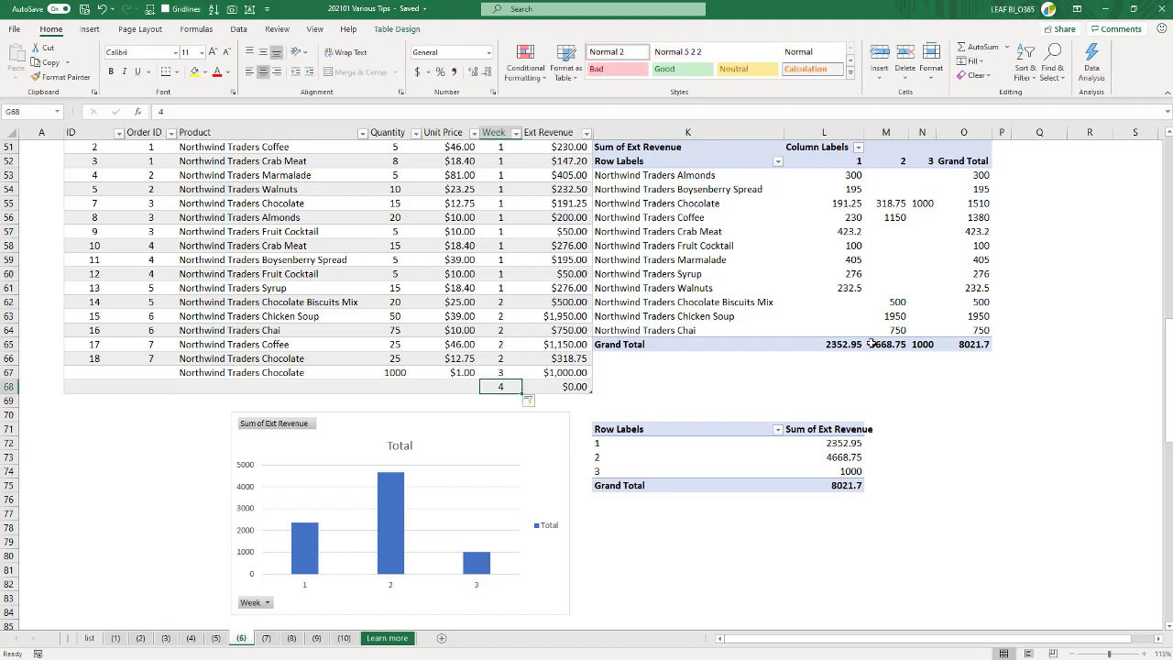
key(Left)
key(Left)
key(Right)
text(15)
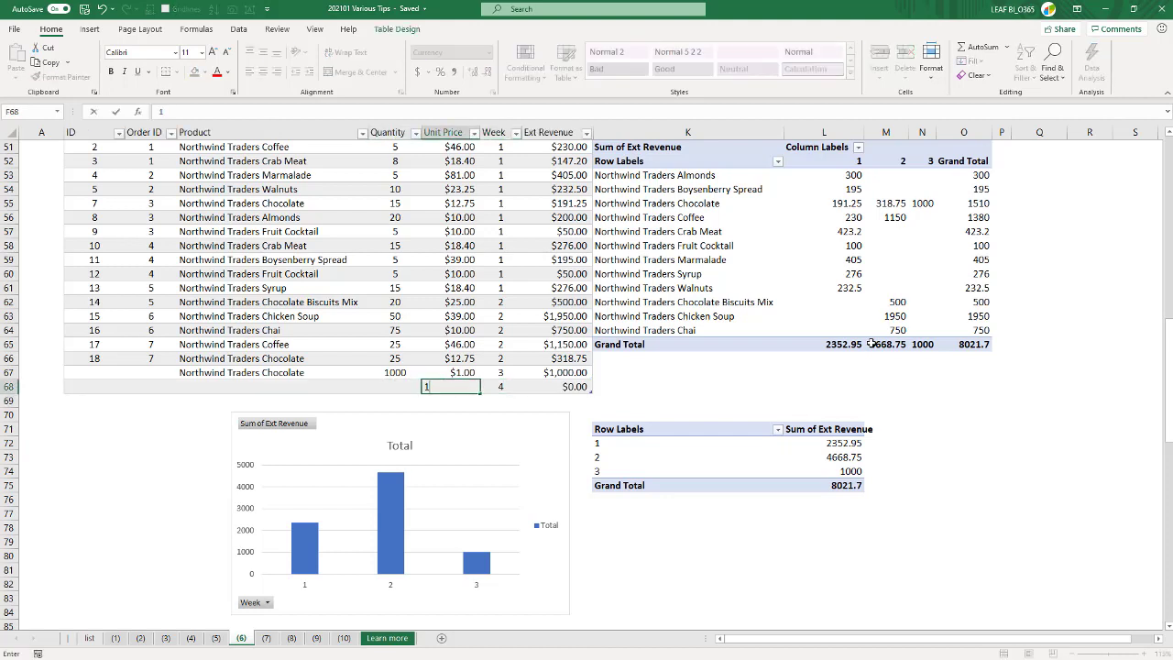
key(Left)
text(1)
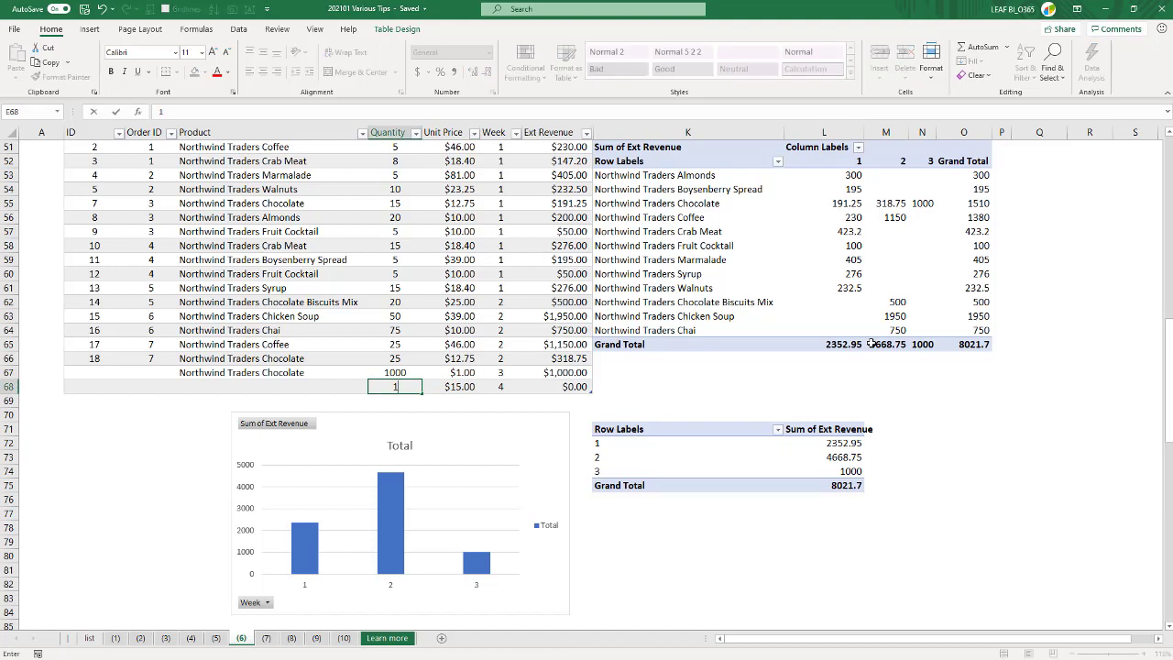
text(500)
key(Return)
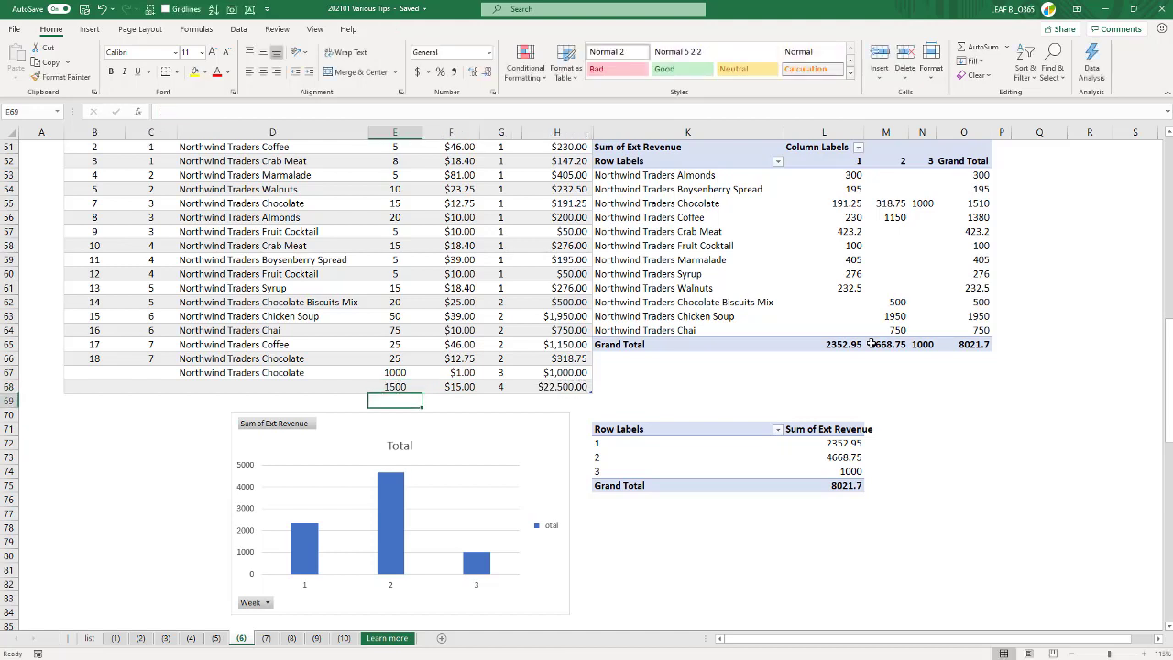
- Copy the product Northwind Traders Coffee from D65 into D68 for the week 4 row
key(Up)
key(Left)
key(Up)
key(Up)
key(Up)
key(ctrl+c)
key(Down)
key(Down)
key(Down)
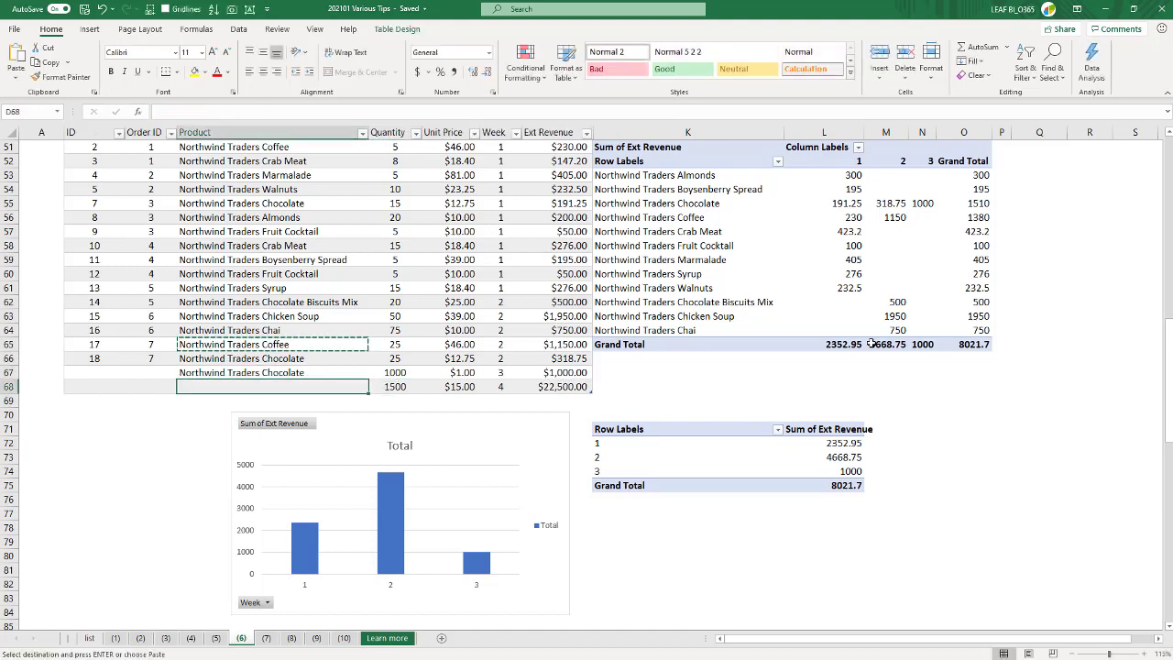
key(Return)
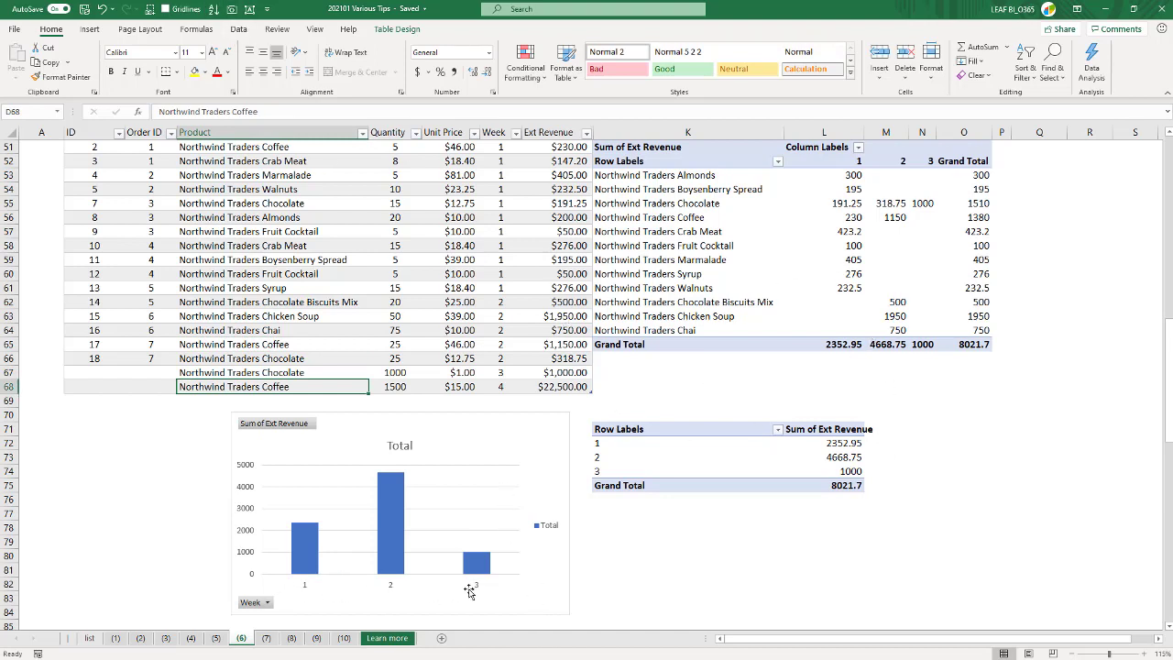
- Replace Ext Revenue with Quantity as the value field of the product-by-week PivotTable and close the field list
click(922, 204)
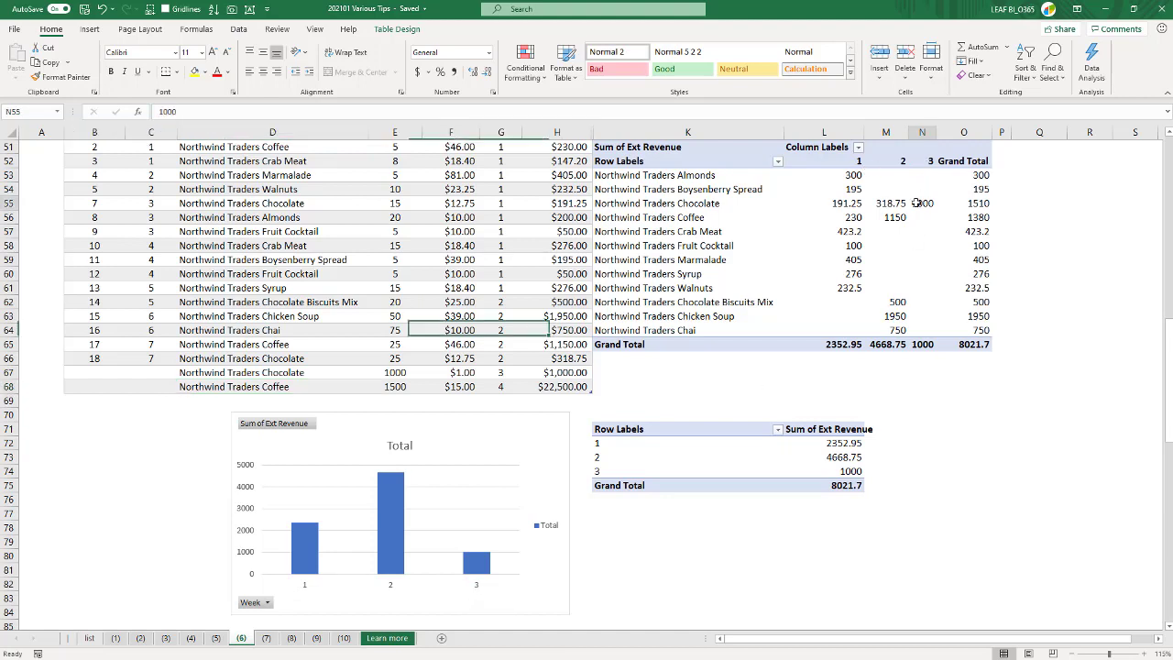
click(975, 276)
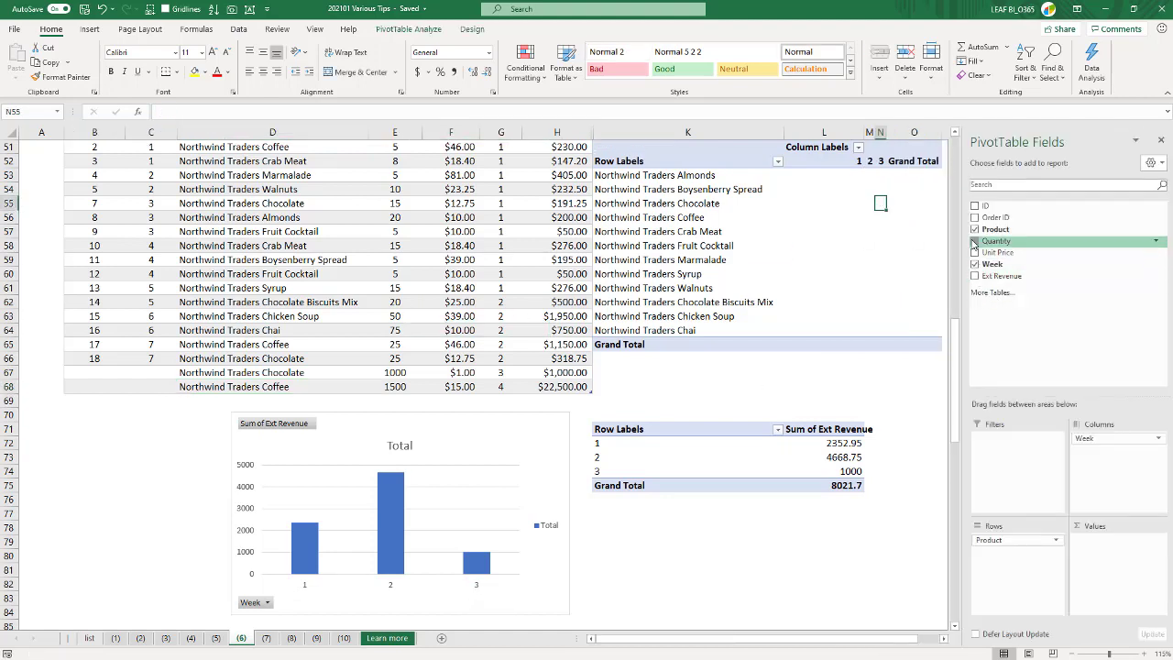
click(975, 241)
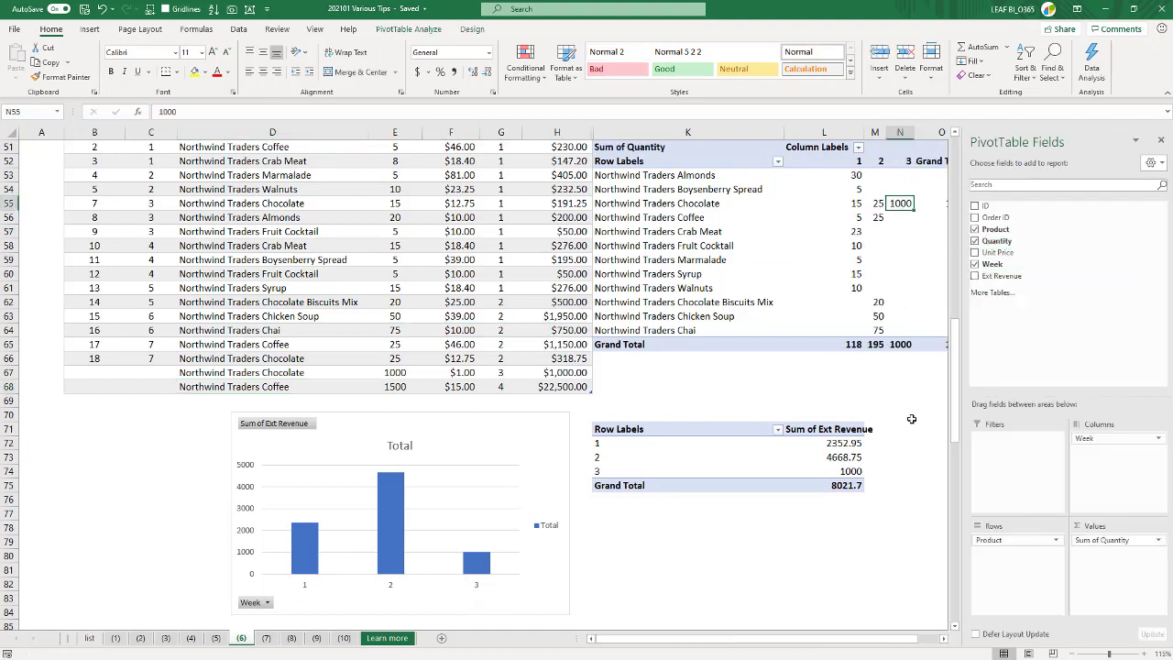
click(1161, 139)
click(745, 388)
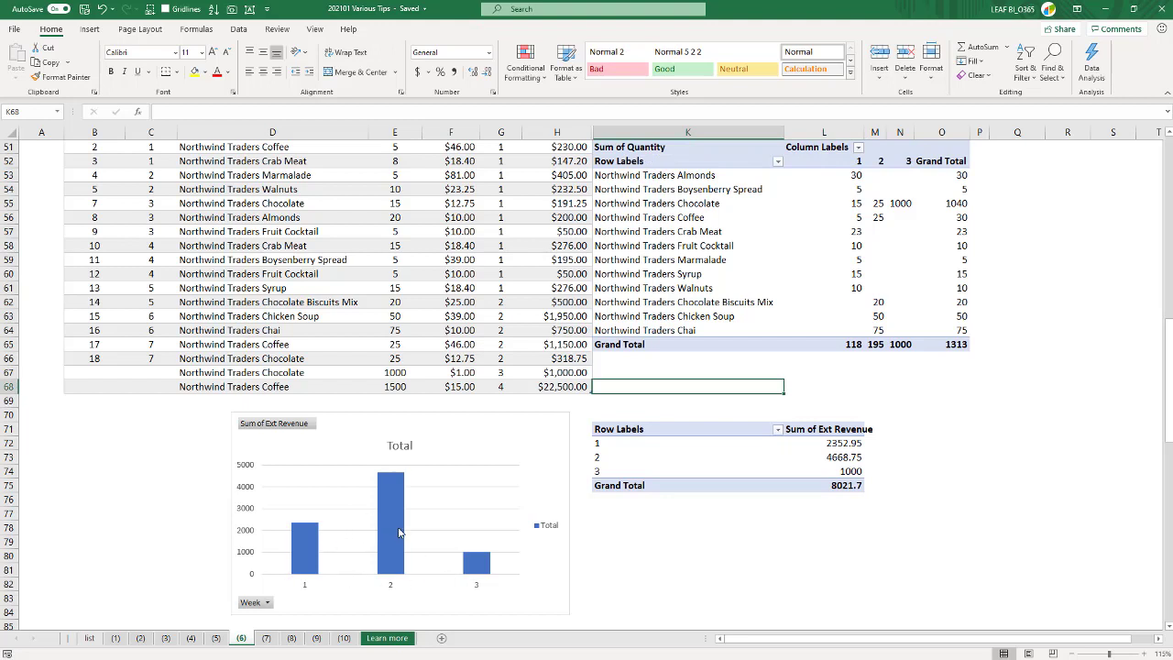
- Refresh all PivotTables and the PivotChart in the workbook so they include the week 4 row
click(377, 305)
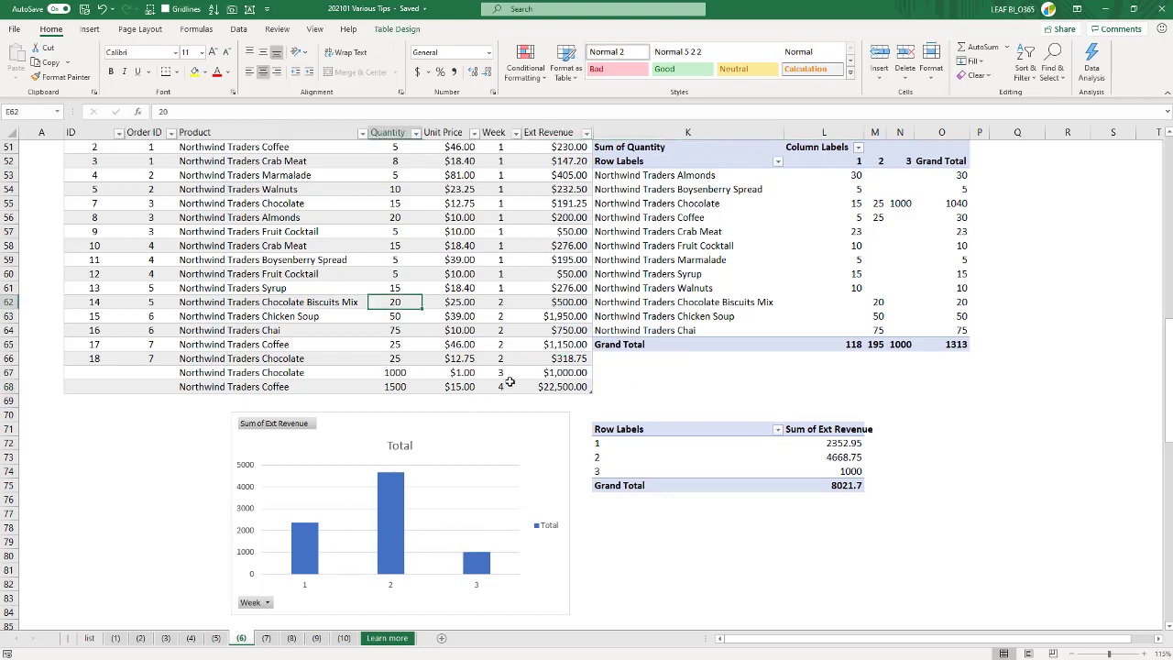
click(394, 203)
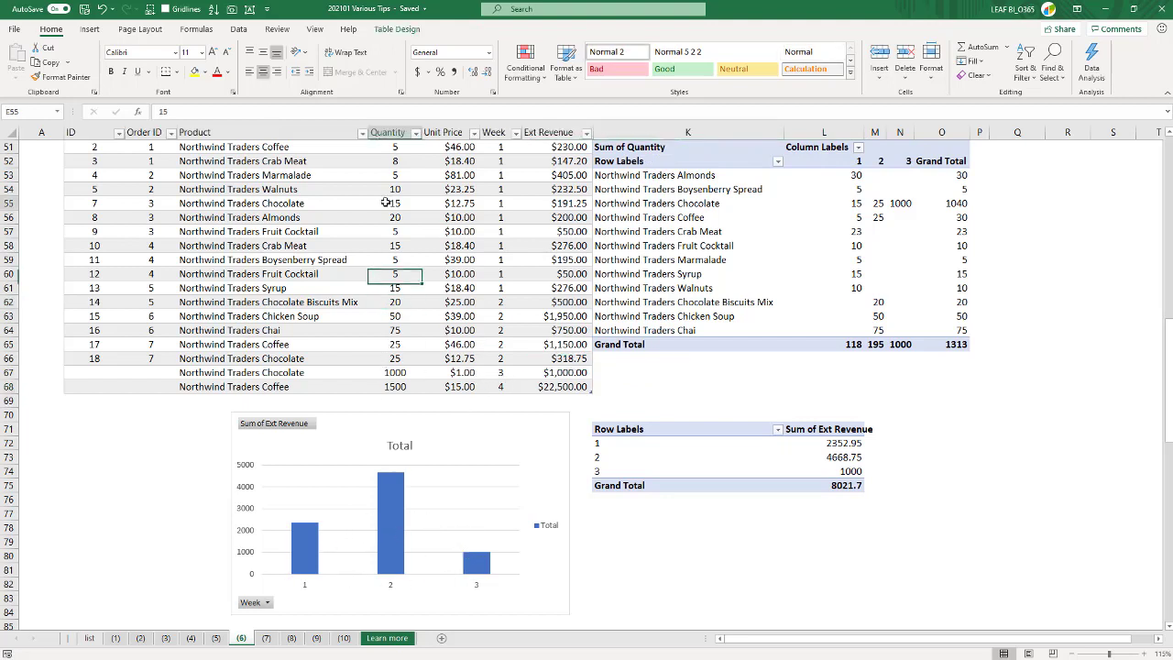
click(238, 28)
click(217, 57)
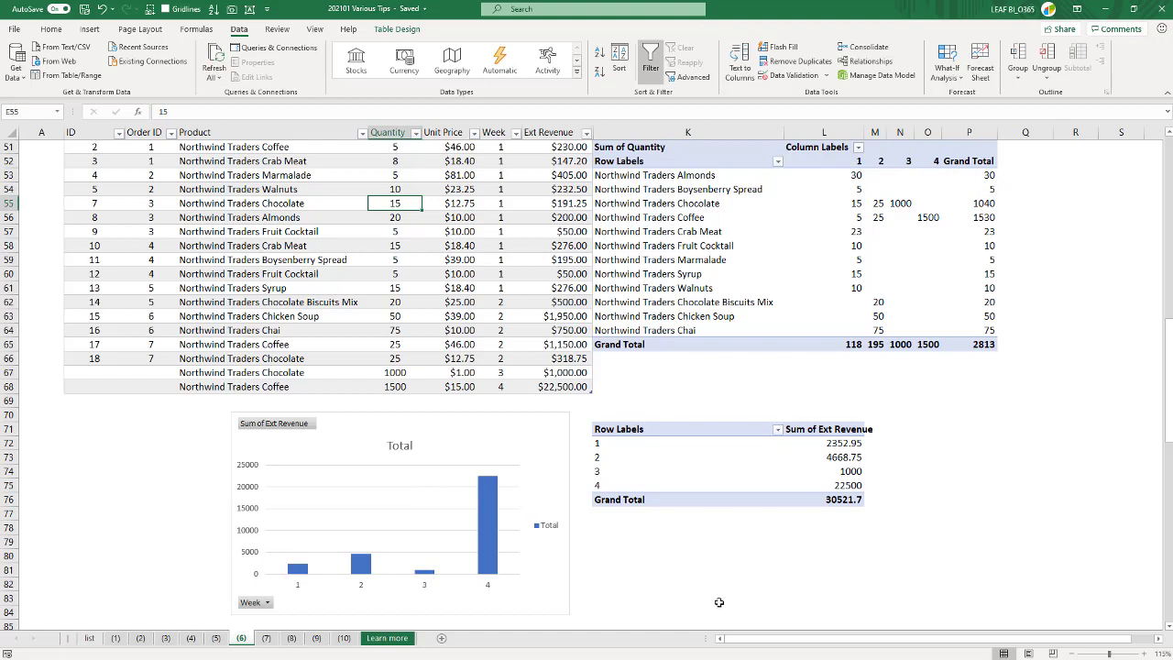
click(529, 473)
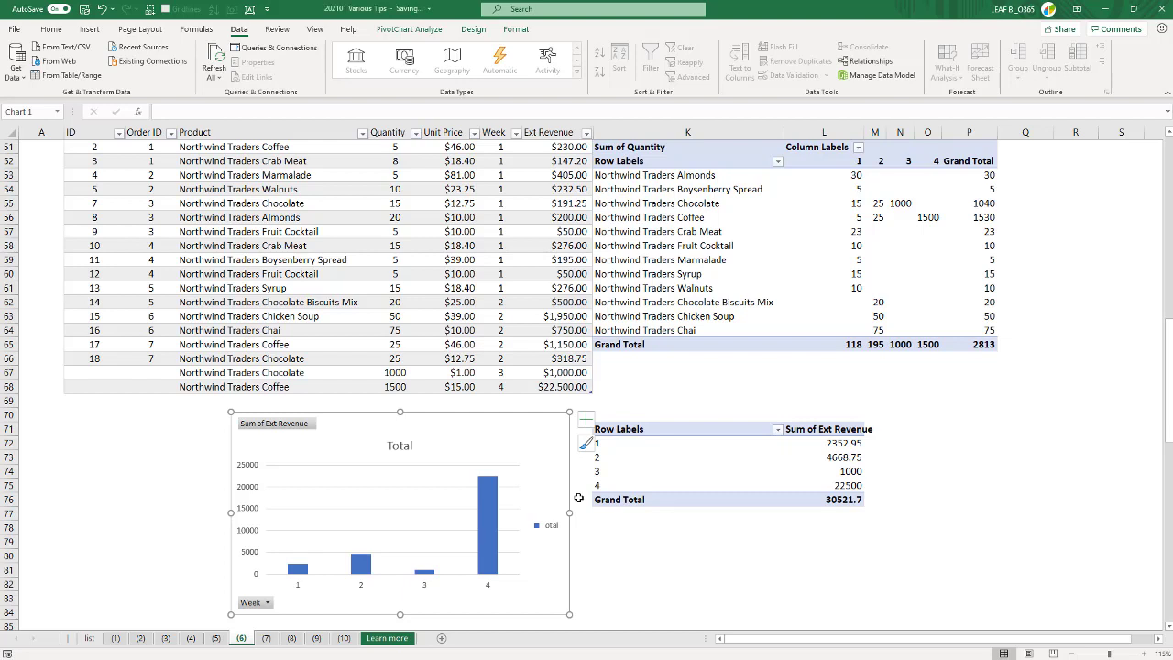
- Delete the week 3 and week 4 order rows, 67 and 68, from the order table
click(430, 271)
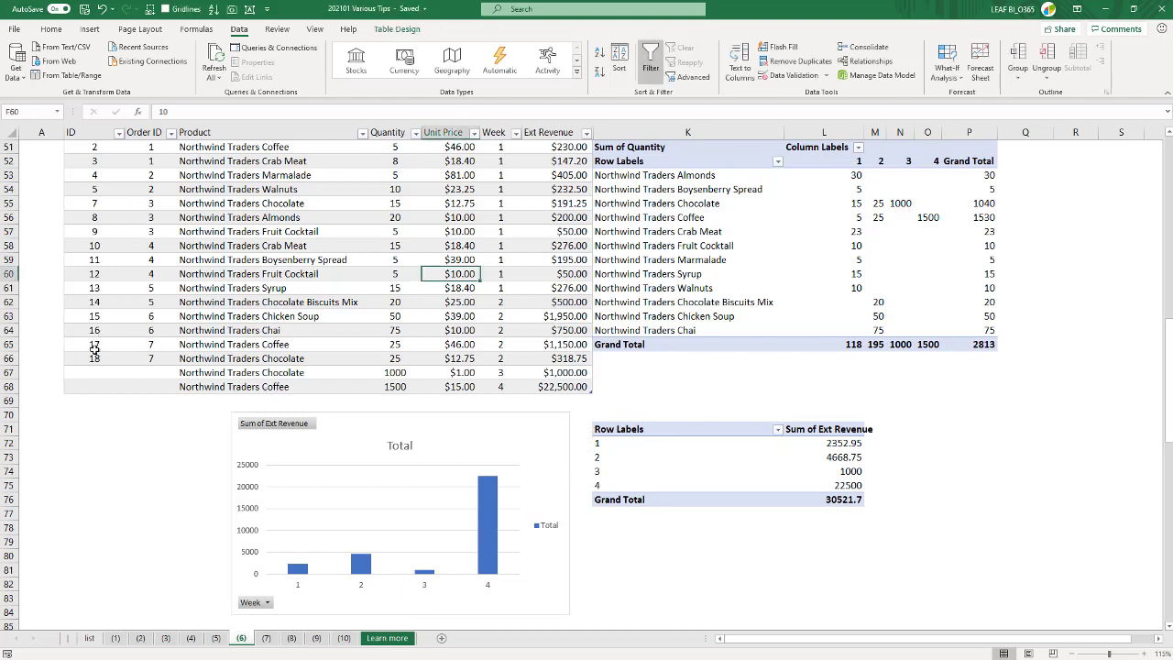
drag(95, 372, 536, 383)
key(ctrl+minus)
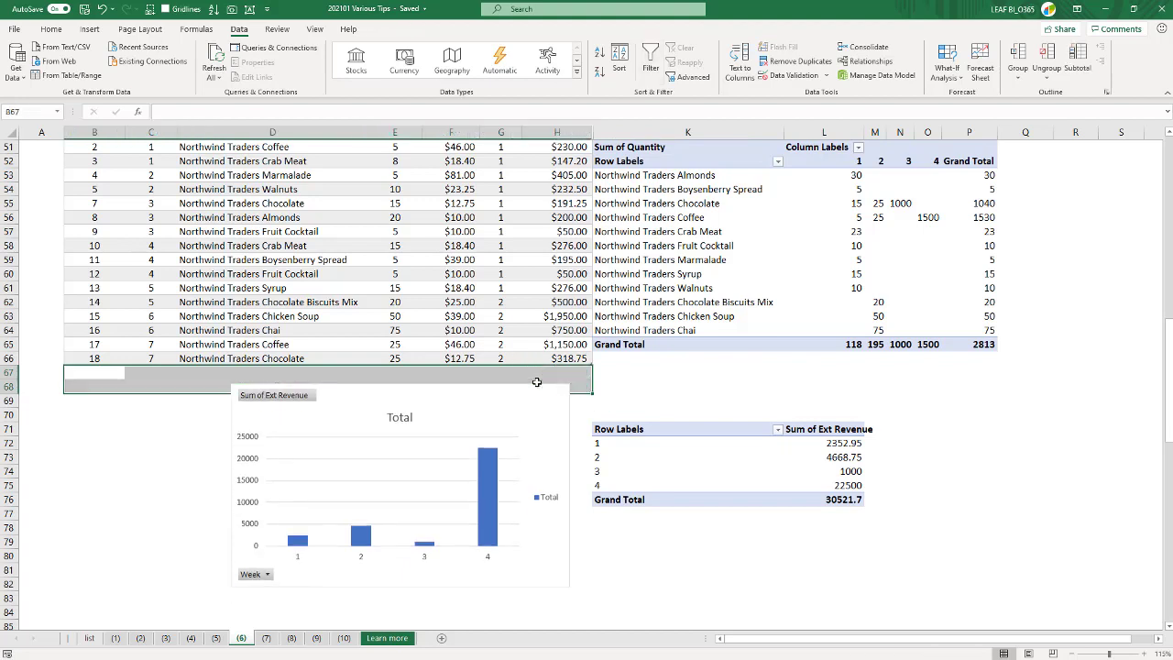
click(677, 384)
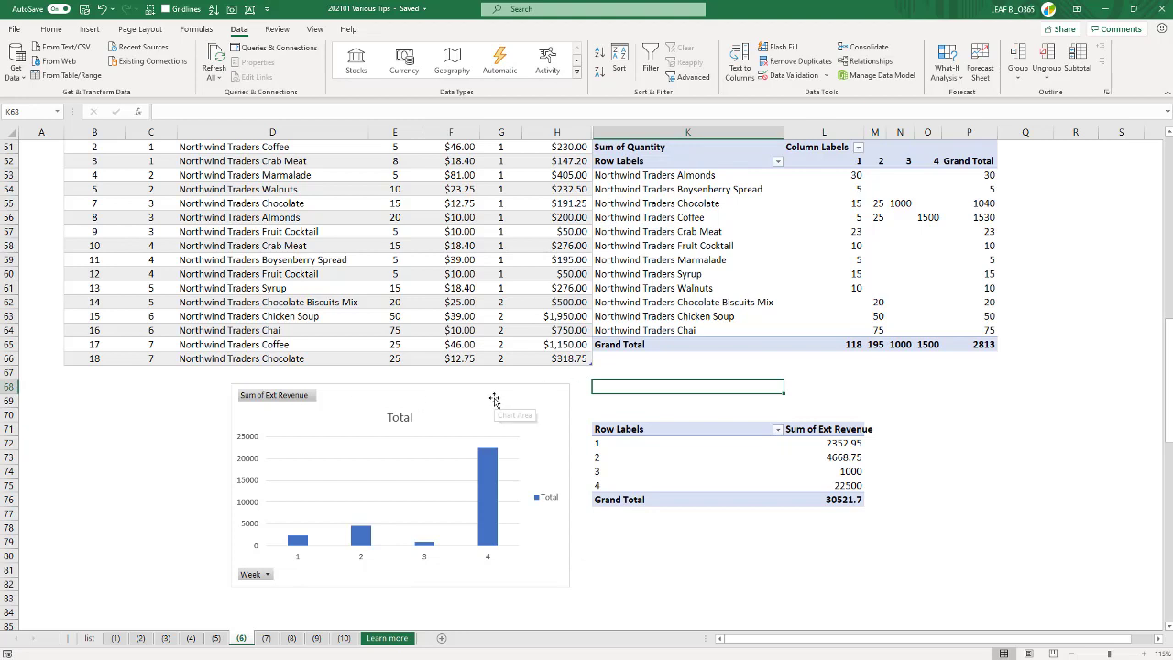
- Refresh all PivotTables and the PivotChart after the row deletion, and open the Learn more sheet
click(214, 62)
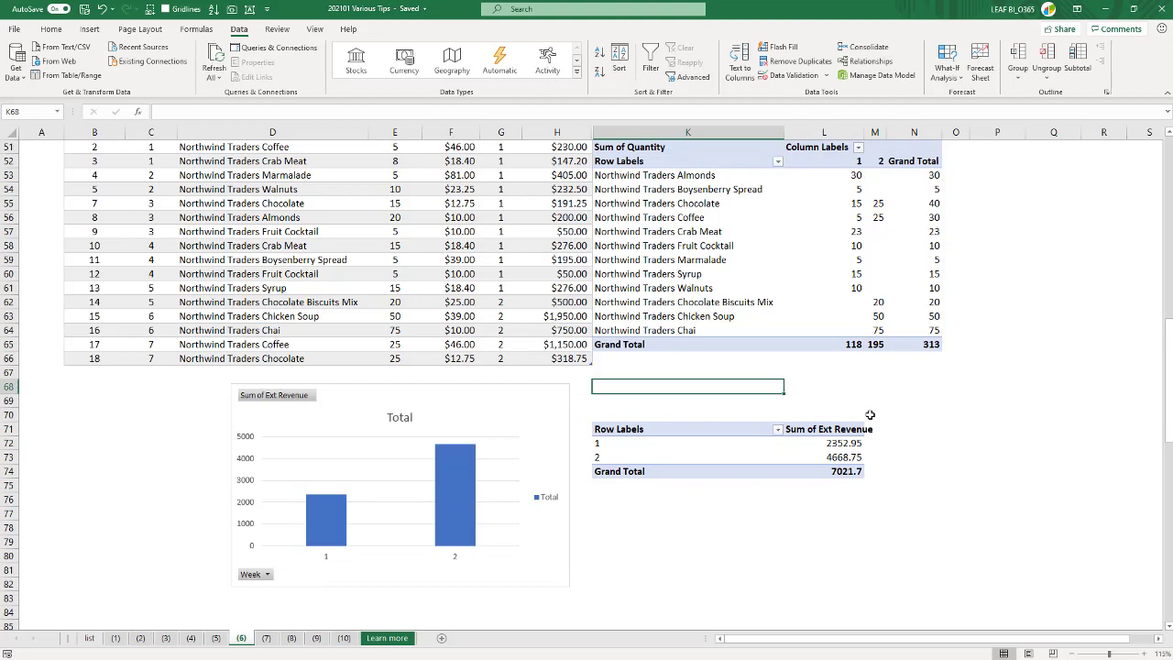
click(508, 246)
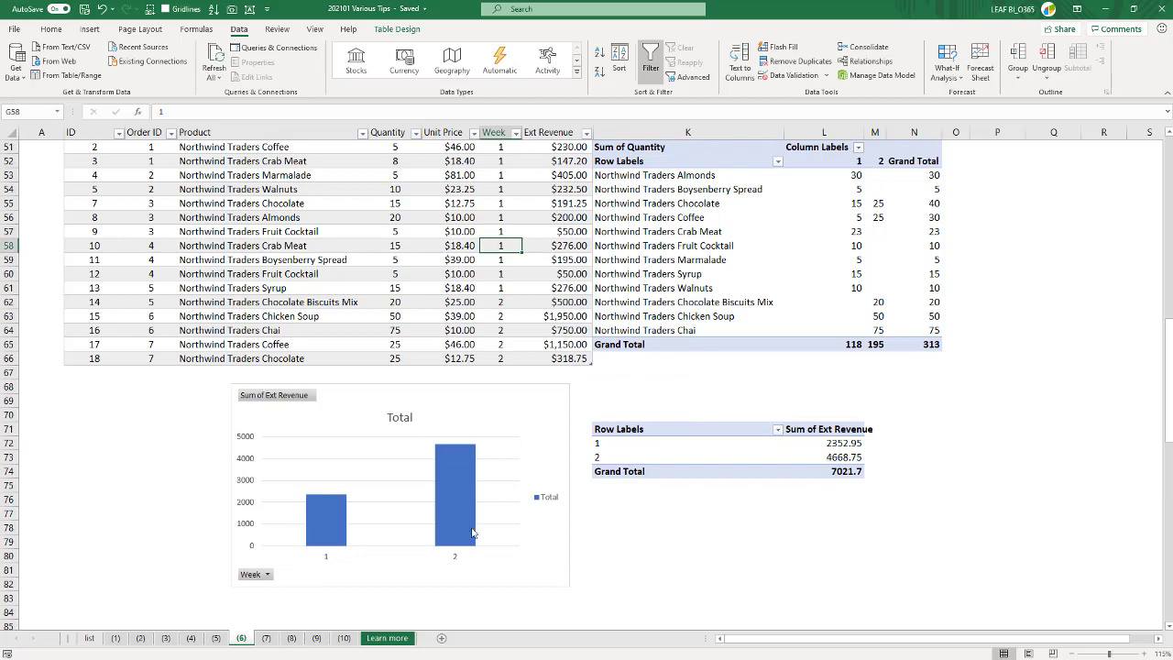
click(395, 638)
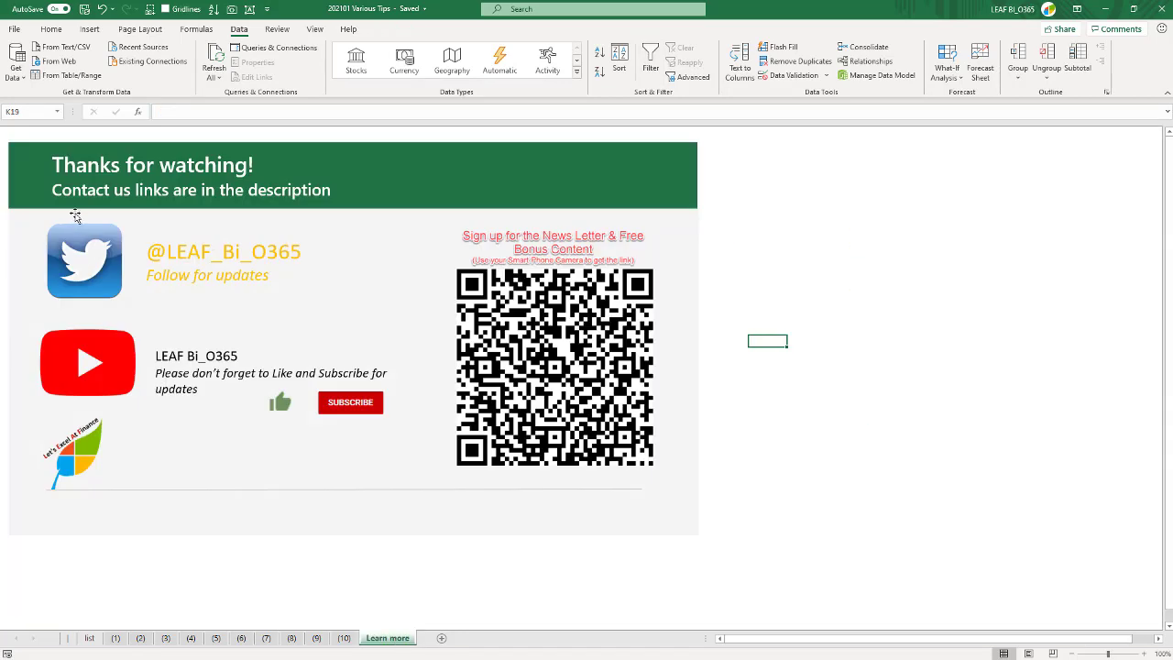